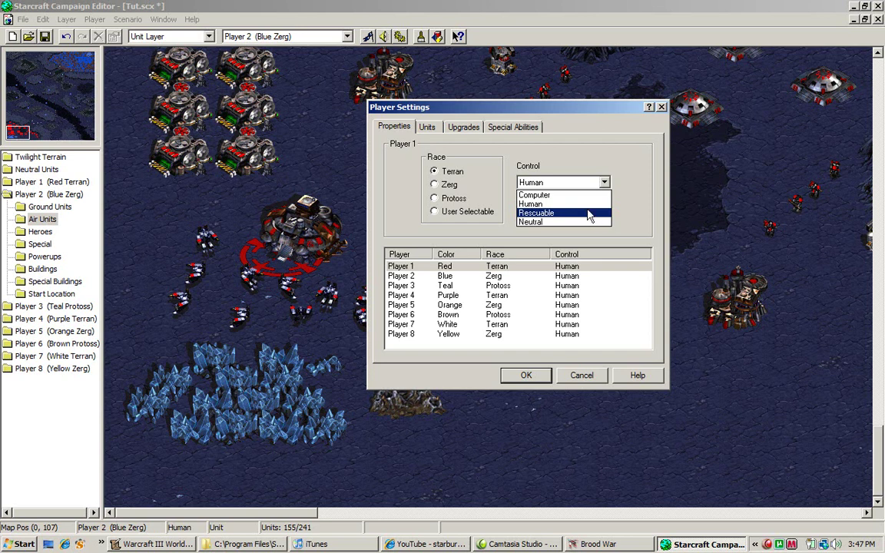
Step: Set Player 3 to Rescuable control and change its race to Terran
left_click(622, 223)
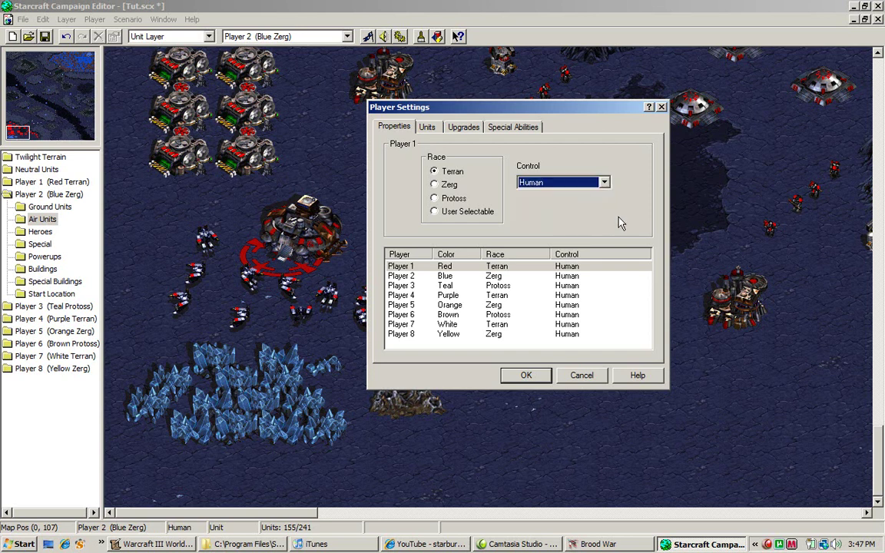
left_click(586, 295)
left_click(583, 286)
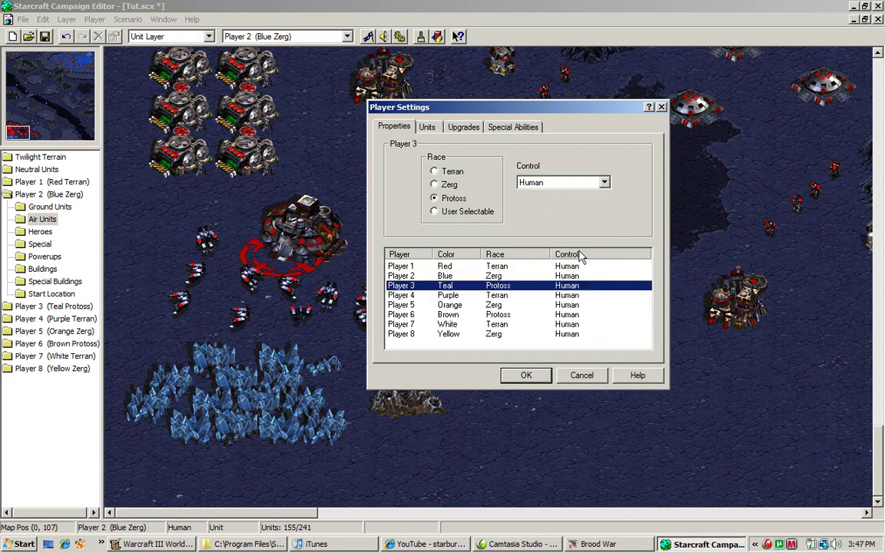
left_click(568, 183)
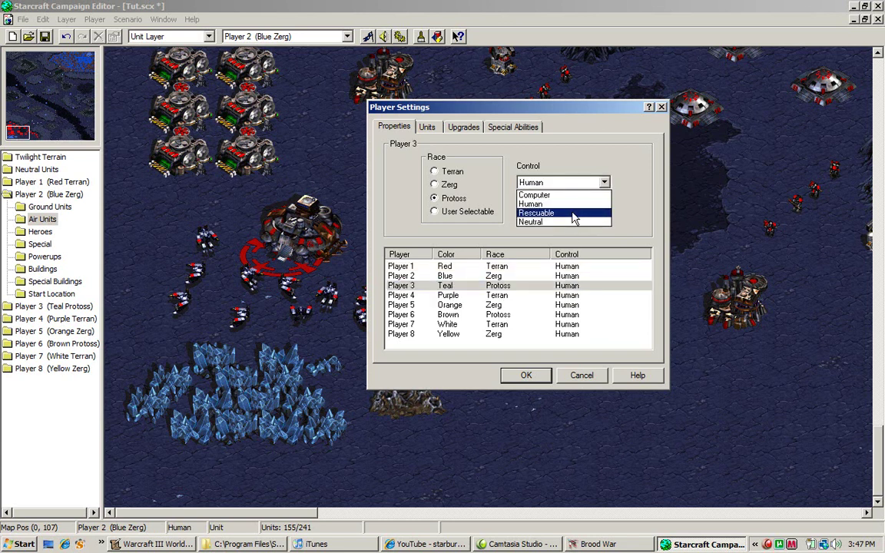
left_click(572, 212)
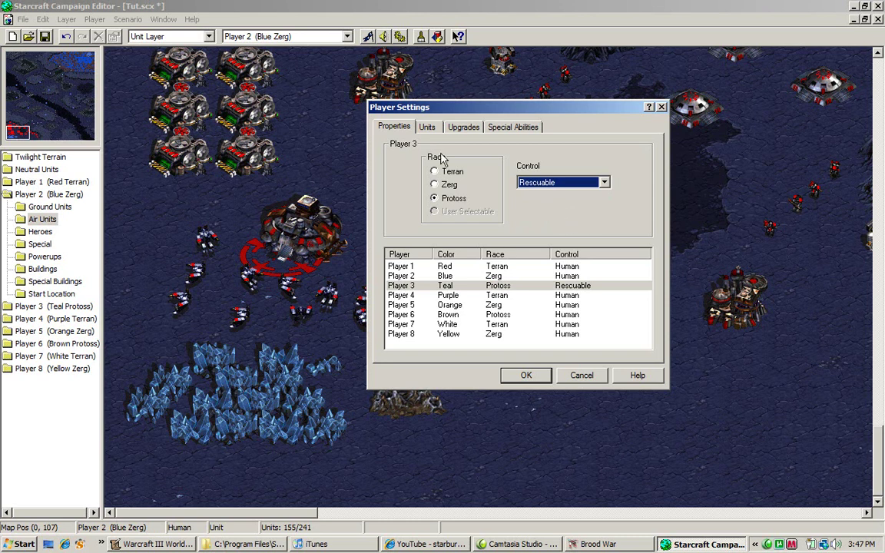
left_click(451, 174)
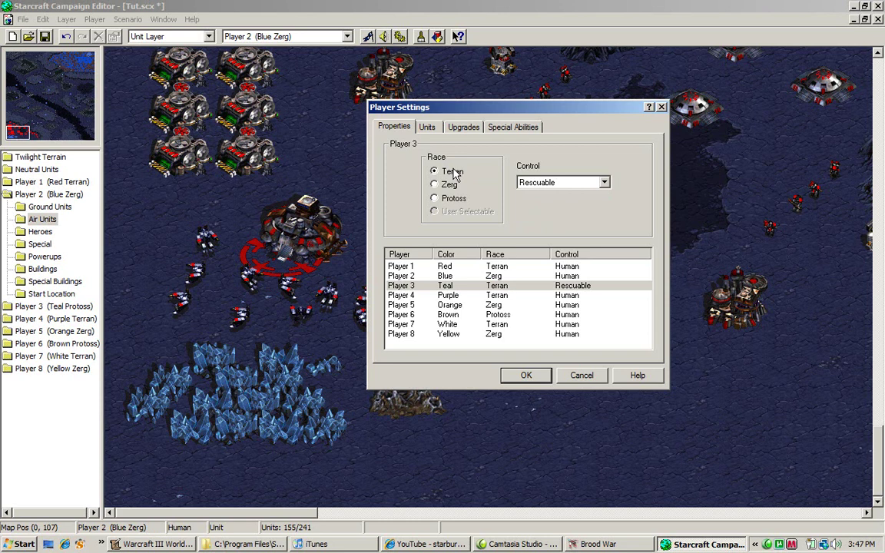
Step: On the Units tab with Player 1 selected, collapse Terran Ground Units and Terran Units
left_click(427, 127)
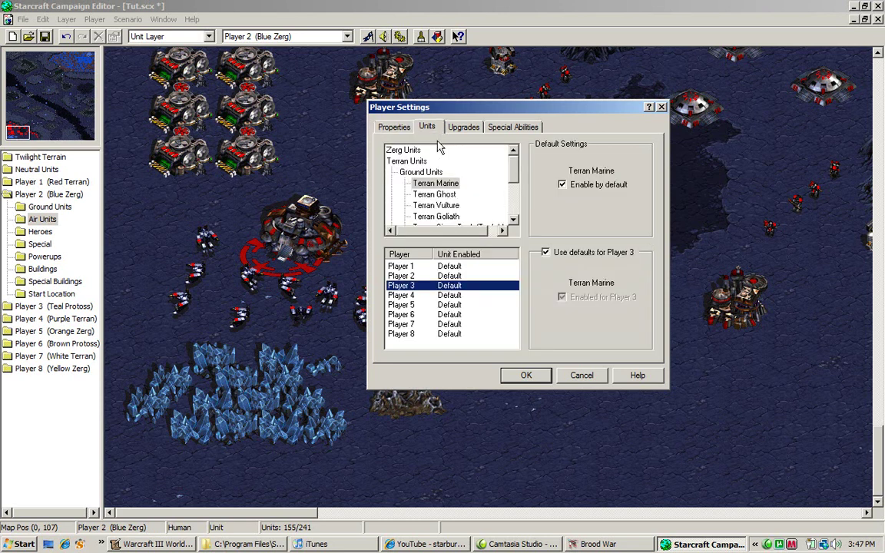
left_click(443, 265)
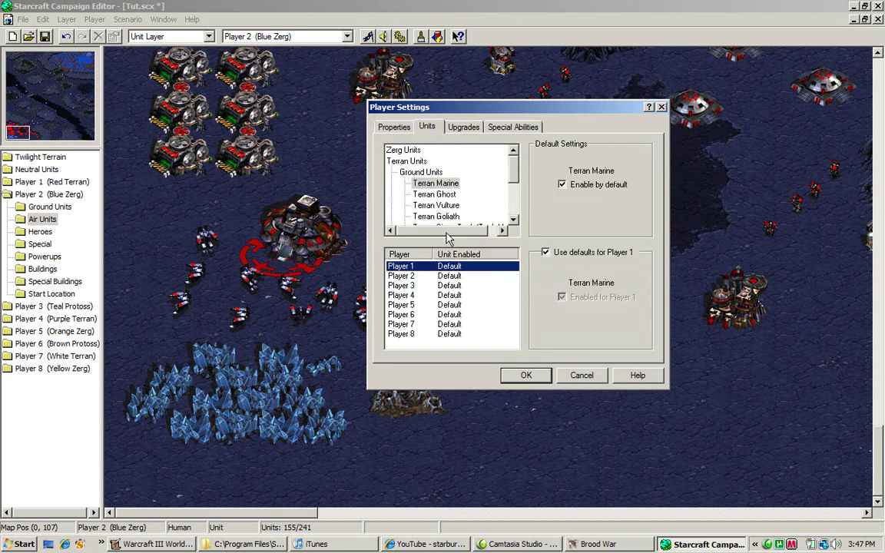
double_click(420, 173)
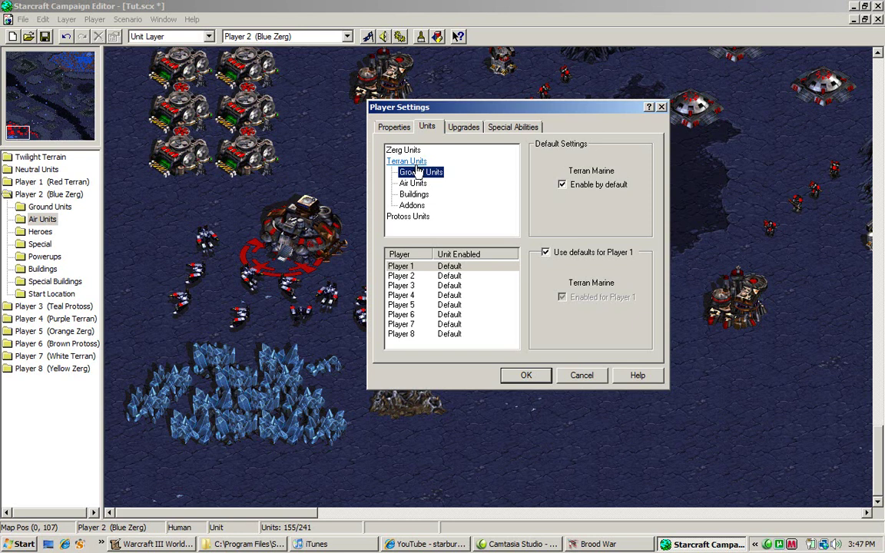
double_click(409, 161)
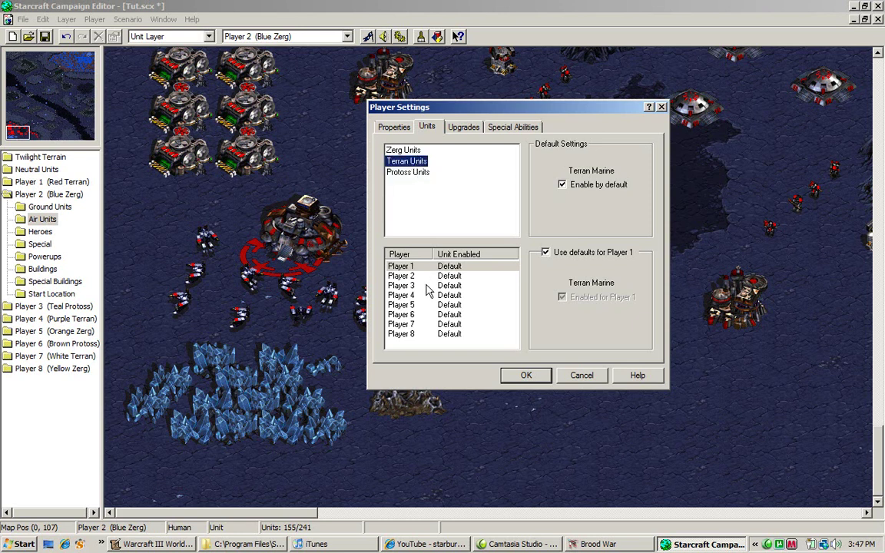
Step: With Player 3 selected, expand Zerg Units and its Ground Units group
left_click(401, 285)
double_click(403, 150)
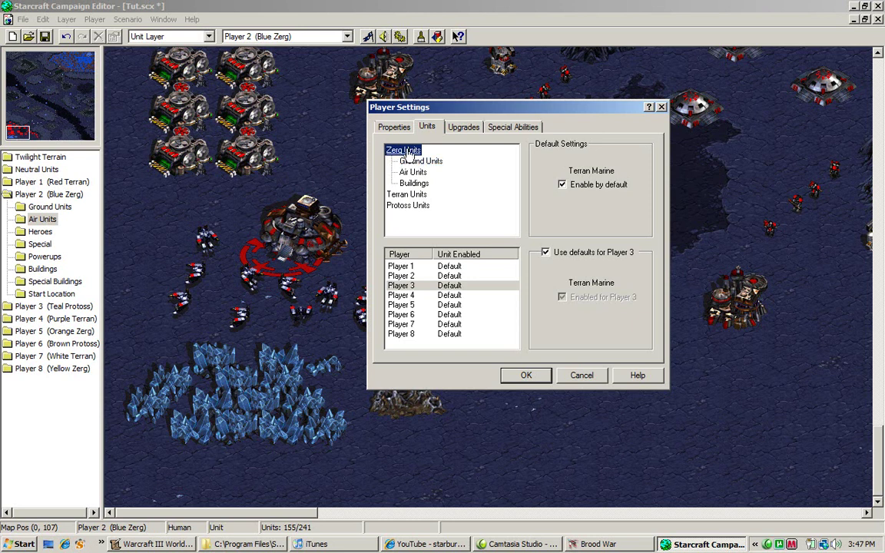
double_click(403, 151)
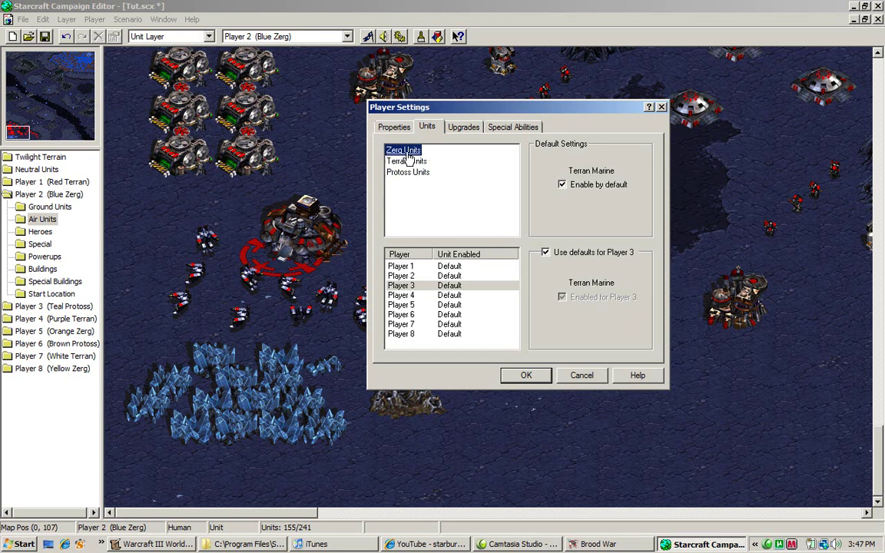
double_click(405, 151)
double_click(404, 150)
double_click(407, 161)
double_click(407, 150)
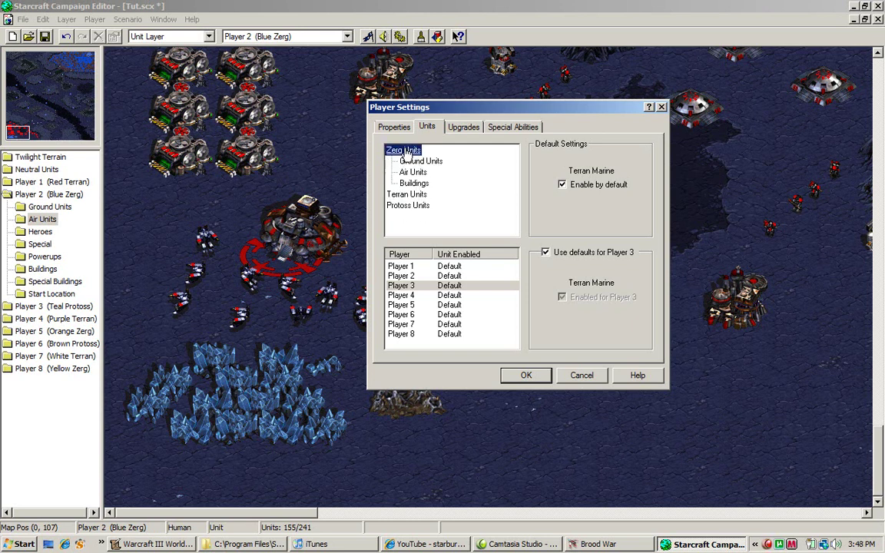
double_click(412, 161)
Step: Review Zergling, Ultralisk, Drone, Defiler and Infested Terran availability, toggling Defiler and Infested Terran defaults
left_click(430, 173)
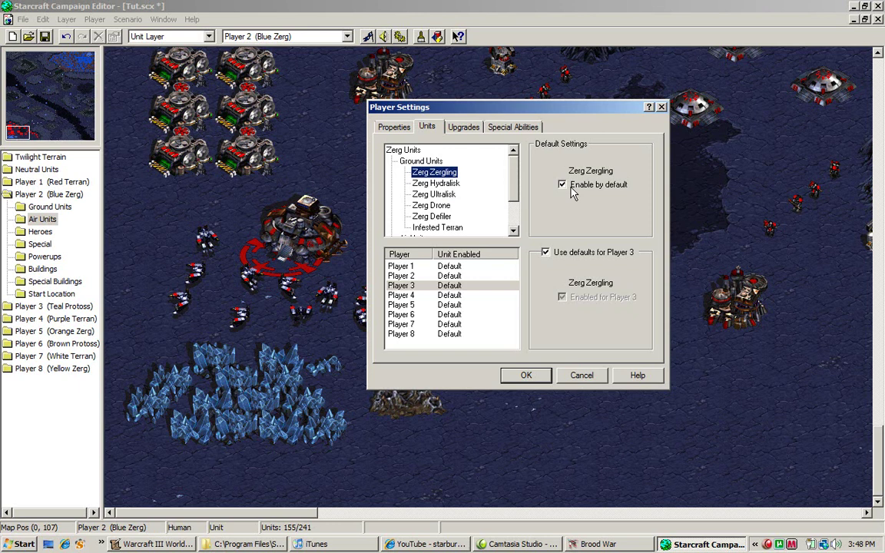
left_click(434, 196)
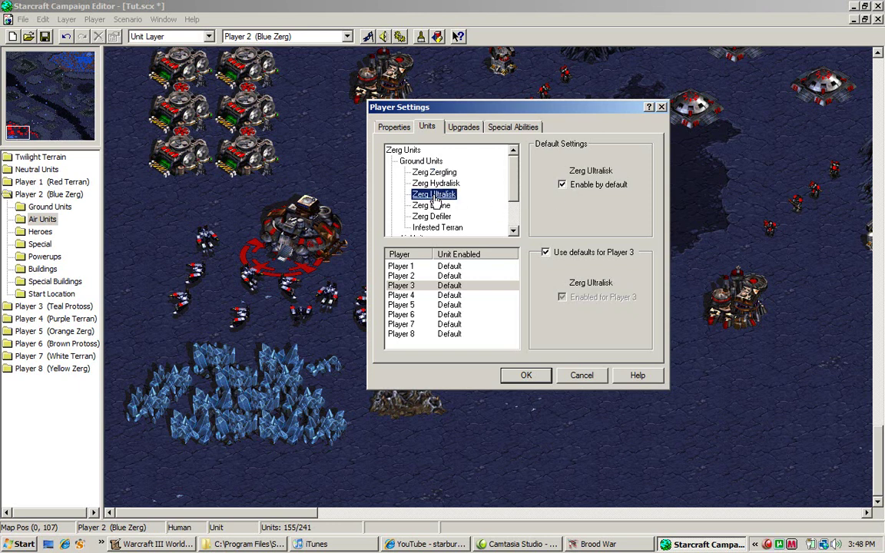
left_click(571, 192)
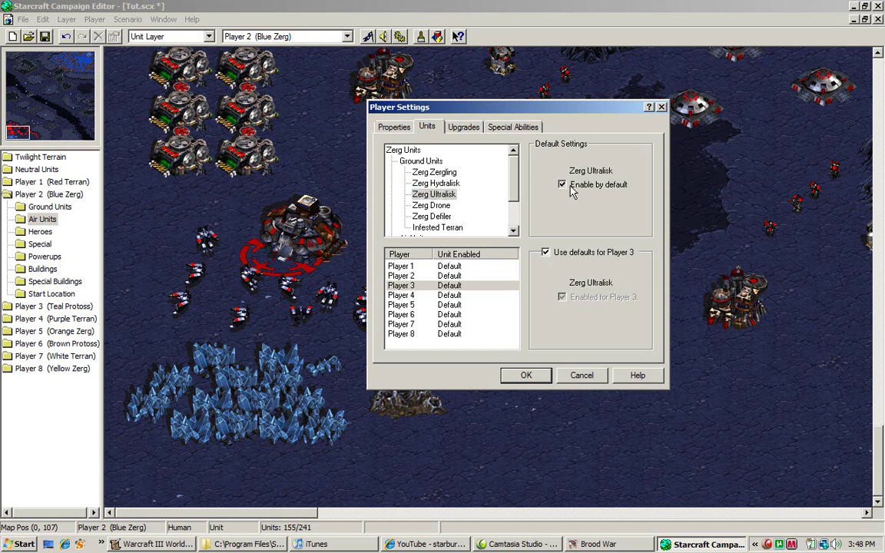
left_click(455, 207)
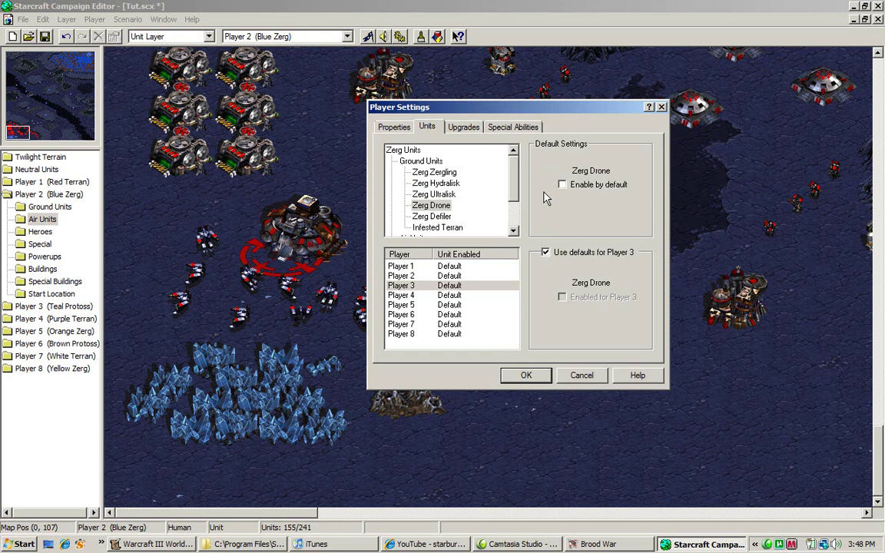
left_click(449, 218)
left_click(575, 186)
left_click(452, 227)
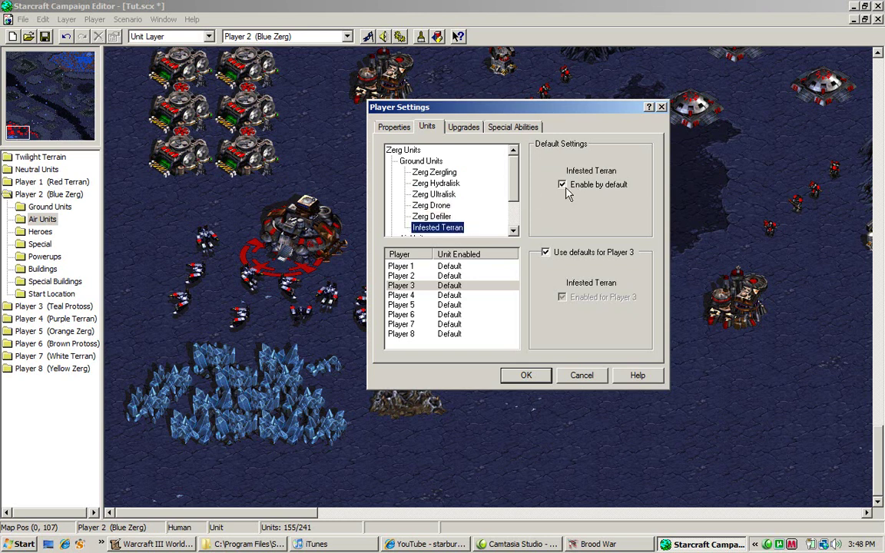
left_click(563, 188)
Step: Recheck the Drone, Defiler, Infested Terran and Ultralisk availability settings
left_click(430, 205)
left_click(431, 216)
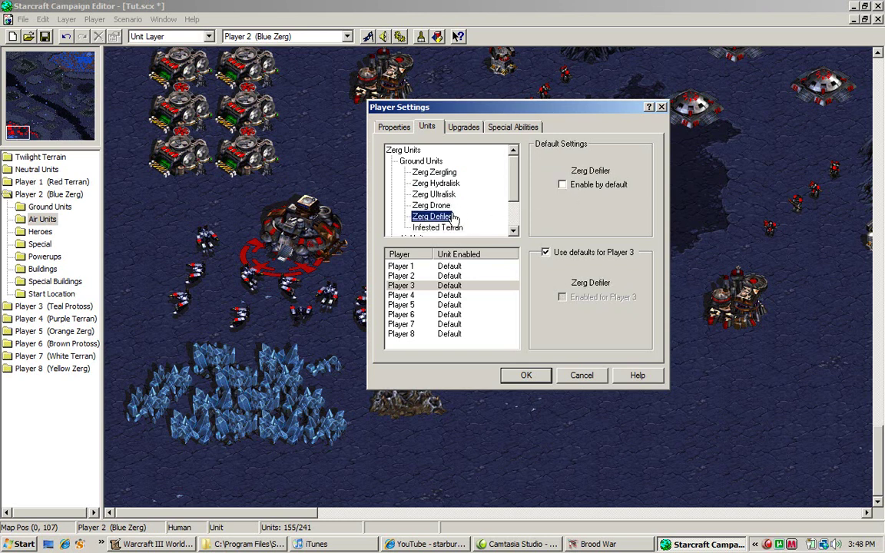
left_click(452, 228)
left_click(447, 194)
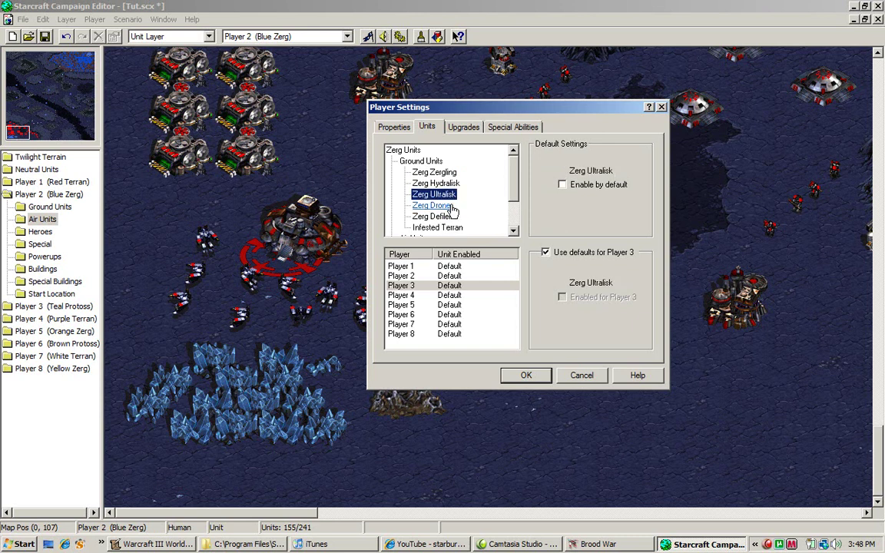
left_click(451, 217)
left_click(452, 228)
left_click(431, 205)
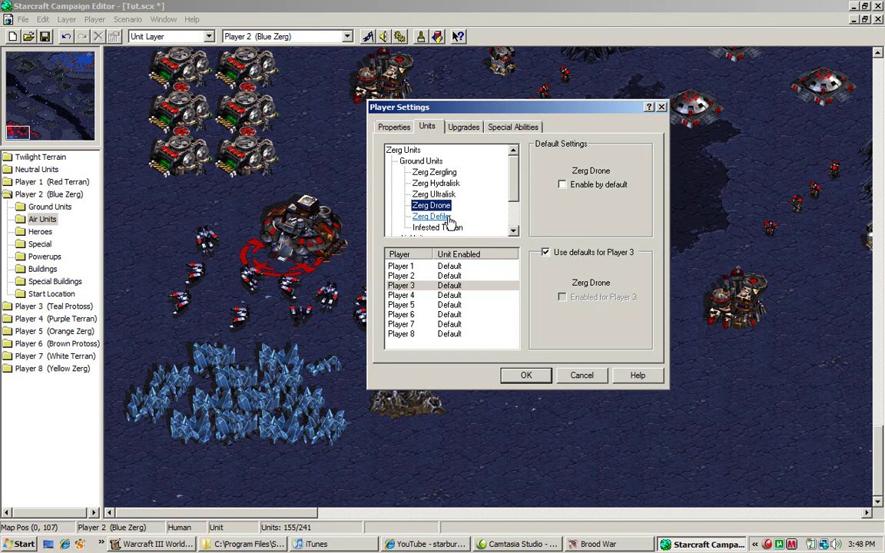
left_click(450, 218)
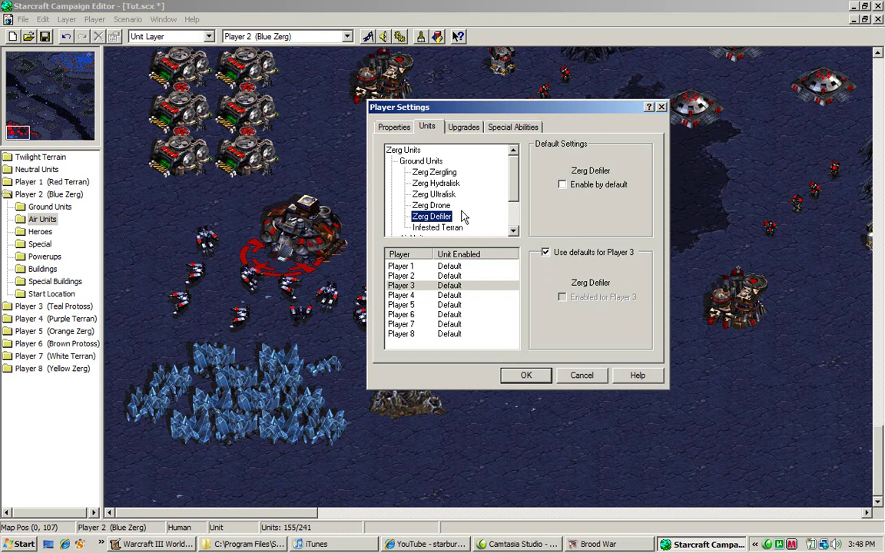
Step: Enable Zerg Defiler, Zerg Drone and Zerg Ultralisk by default
left_click(566, 186)
left_click(445, 228)
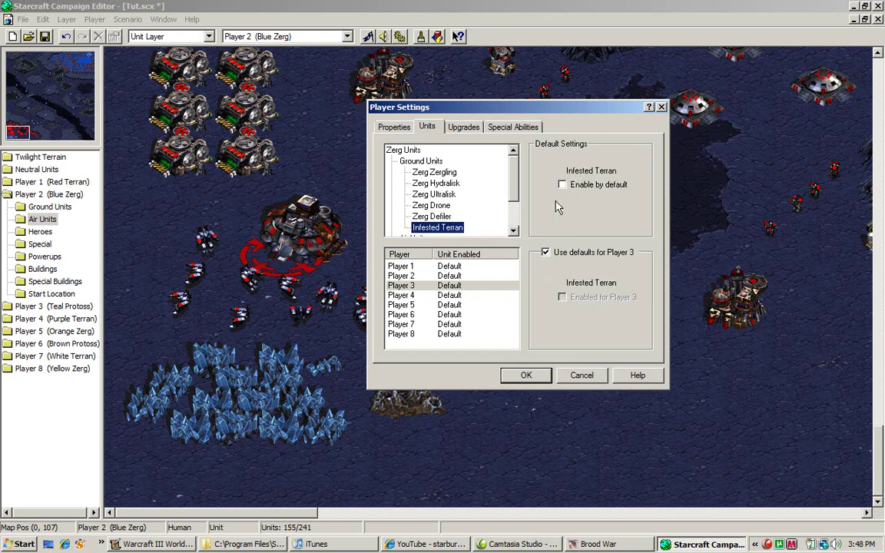
left_click(431, 206)
left_click(563, 185)
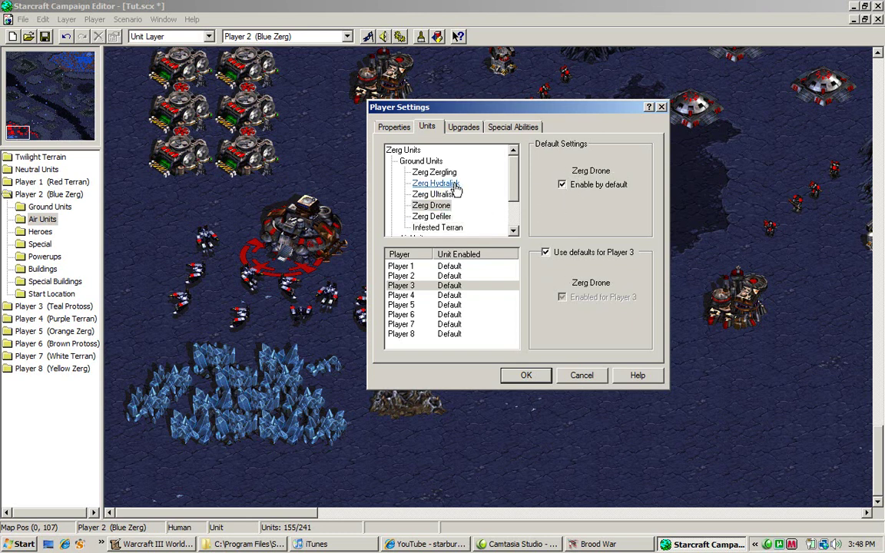
left_click(434, 194)
left_click(572, 186)
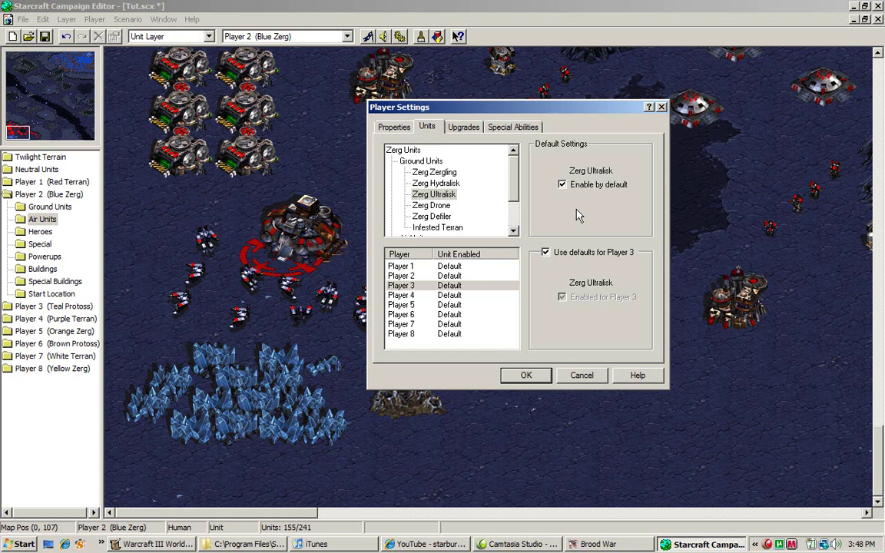
Step: Give Player 2 its own Ultralisk availability instead of the defaults, left enabled
left_click(476, 287)
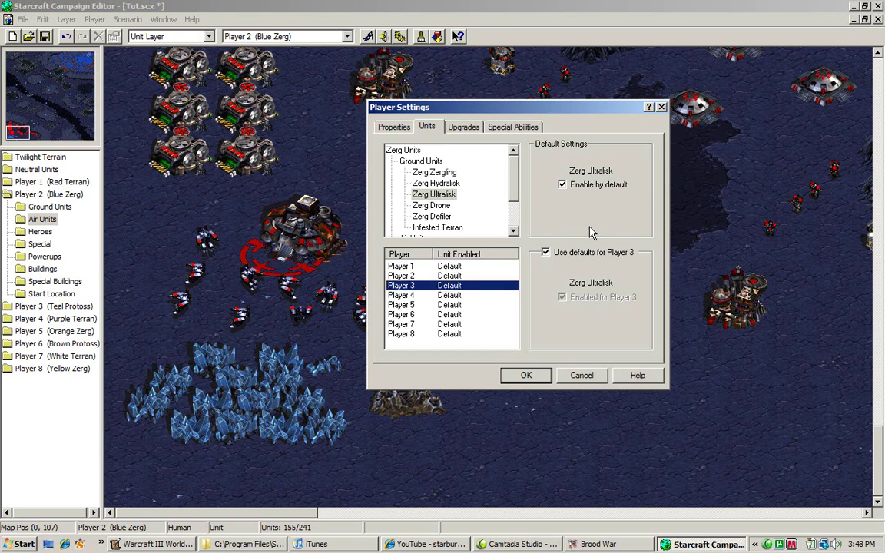
left_click(503, 276)
left_click(557, 252)
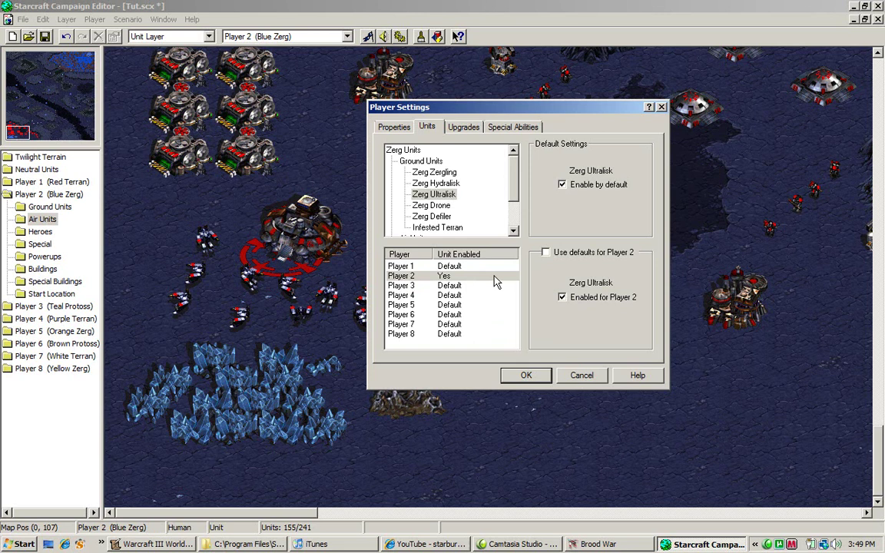
Step: Try disabling and re-enabling Zerg Zergling for Player 2, then return it to defaults
left_click(453, 277)
left_click(560, 254)
left_click(463, 183)
left_click(459, 183)
left_click(451, 173)
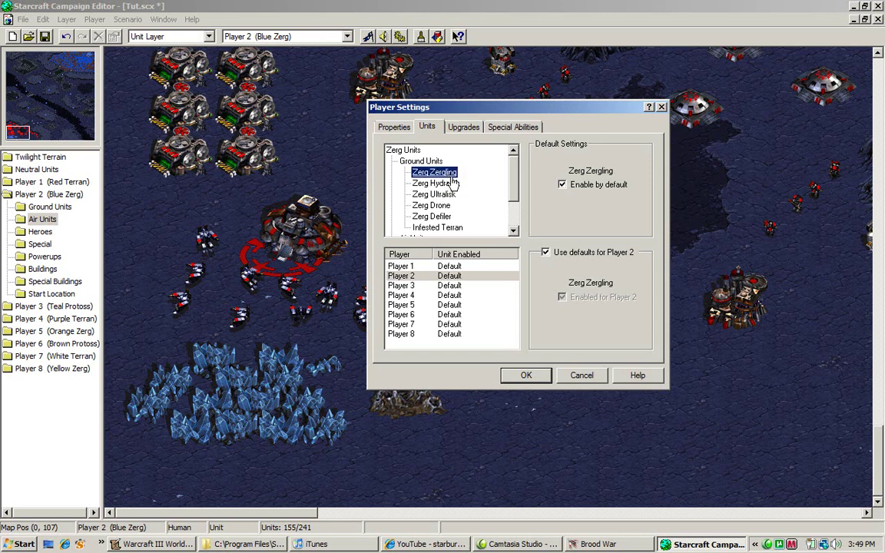
left_click(560, 258)
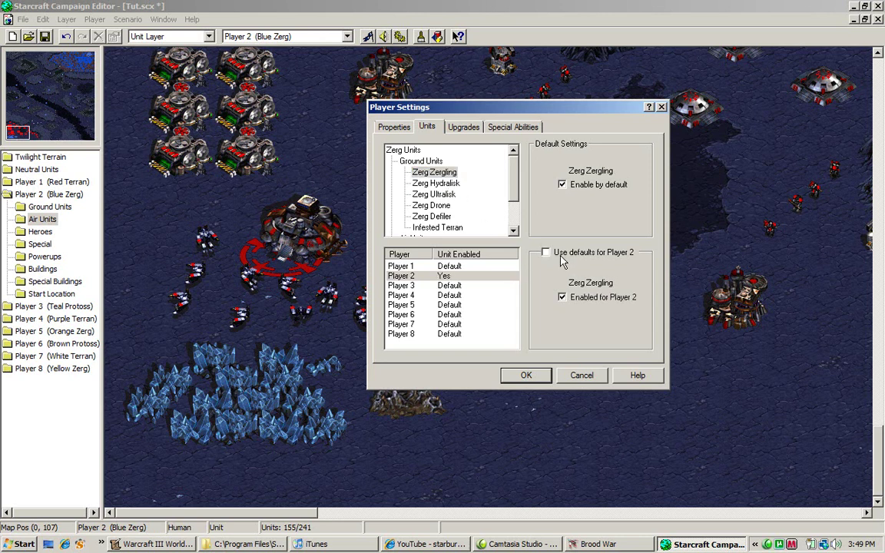
left_click(563, 298)
left_click(564, 298)
left_click(544, 254)
Step: Browse the Zerg Air Units and Buildings groups, collapse Zerg Units, and expand Terran Units
double_click(431, 163)
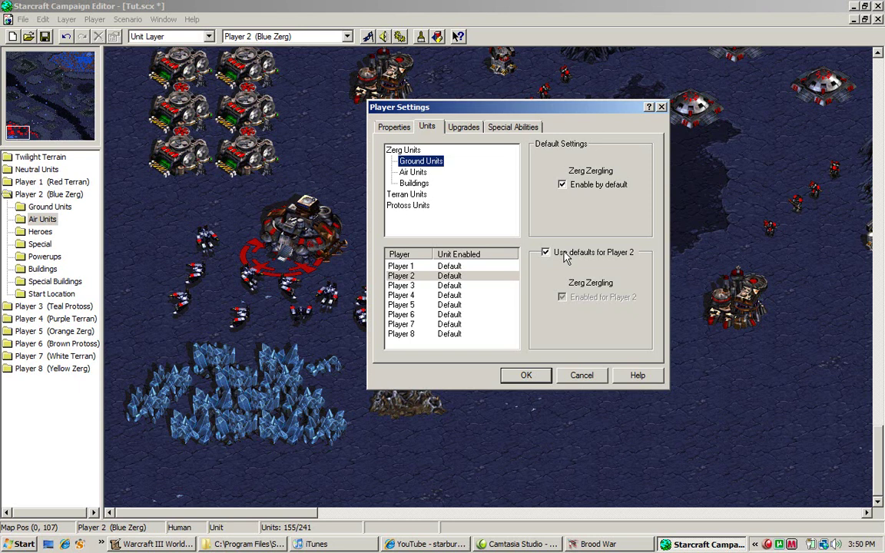
double_click(397, 152)
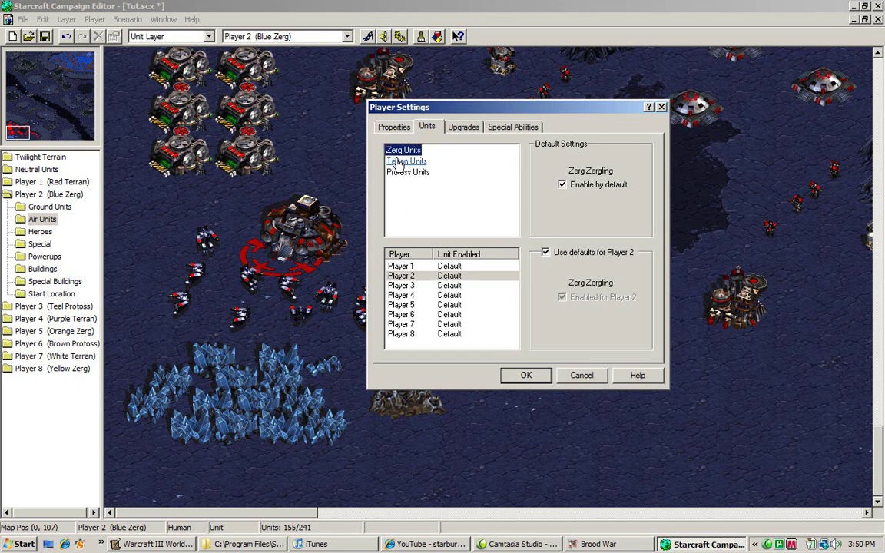
double_click(397, 151)
double_click(412, 172)
double_click(412, 172)
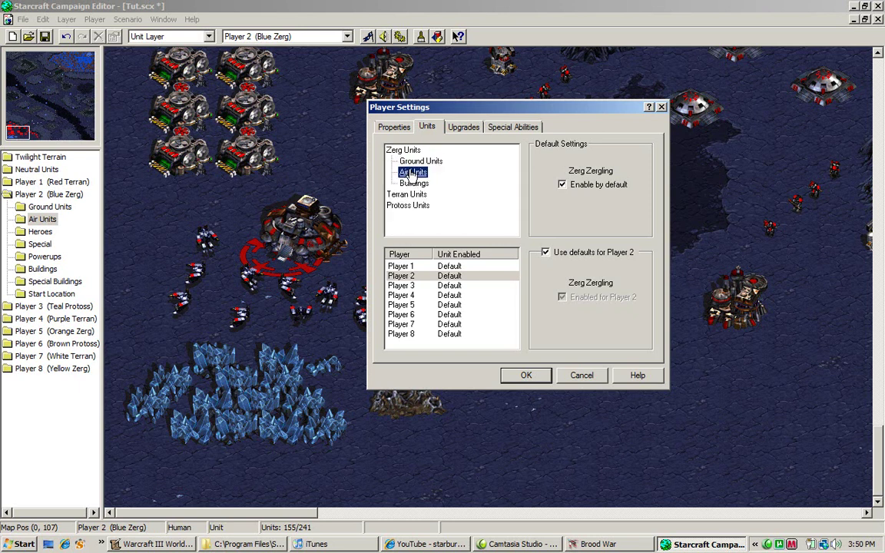
double_click(413, 183)
double_click(407, 151)
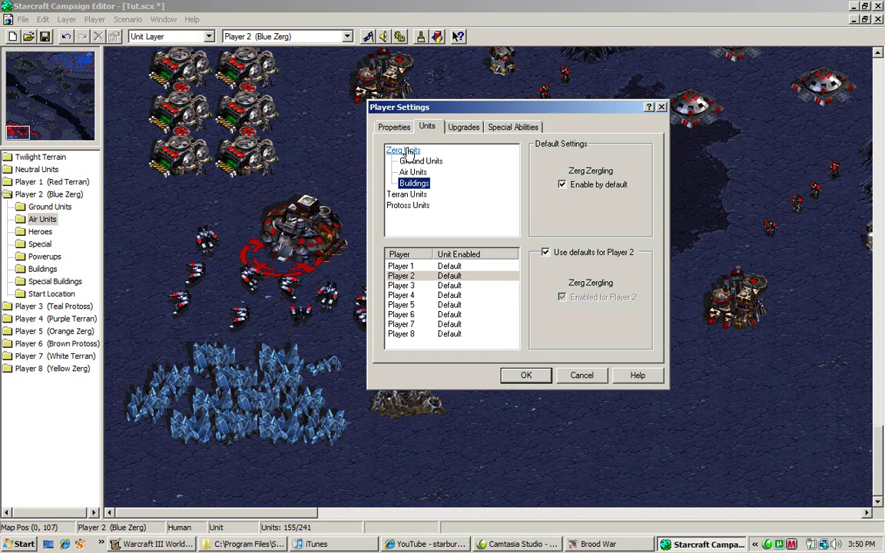
double_click(406, 150)
double_click(407, 161)
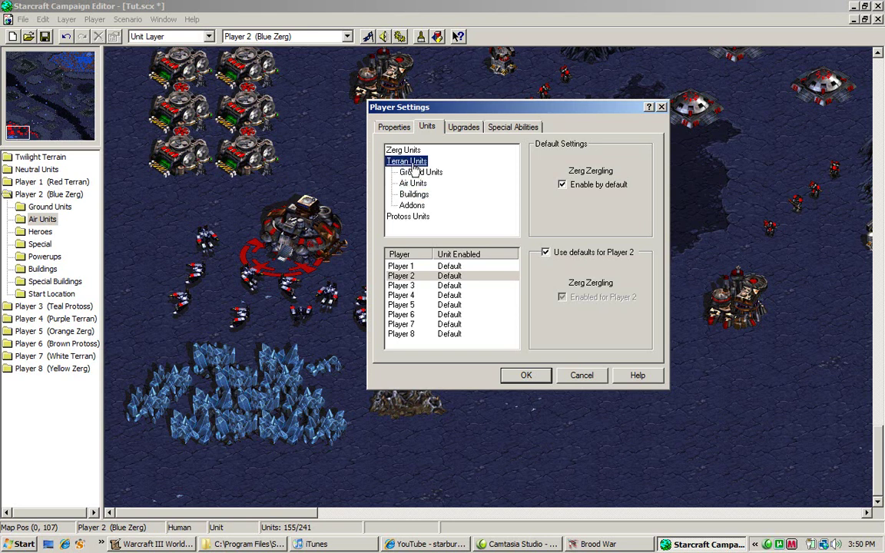
Step: Collapse the Terran categories and bring up Terran Infantry Armor's upgrade fields
double_click(410, 162)
left_click(463, 127)
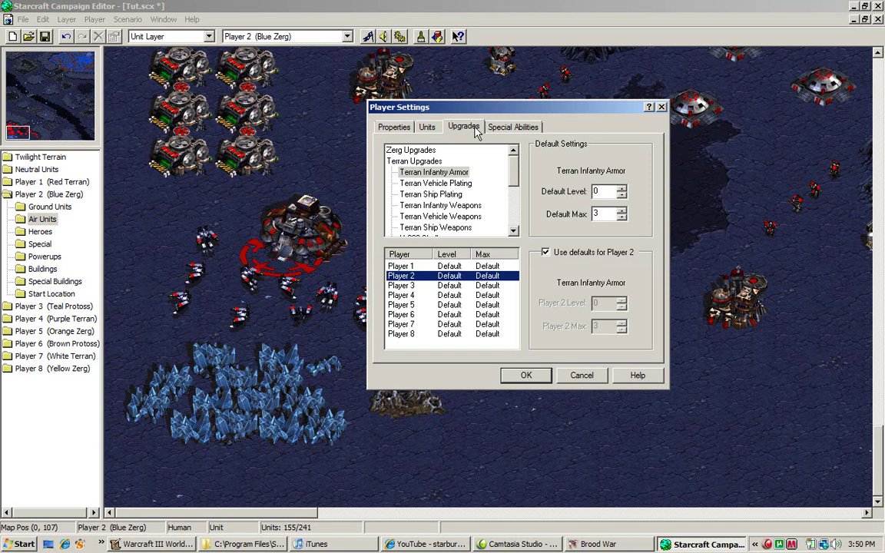
left_click(620, 213)
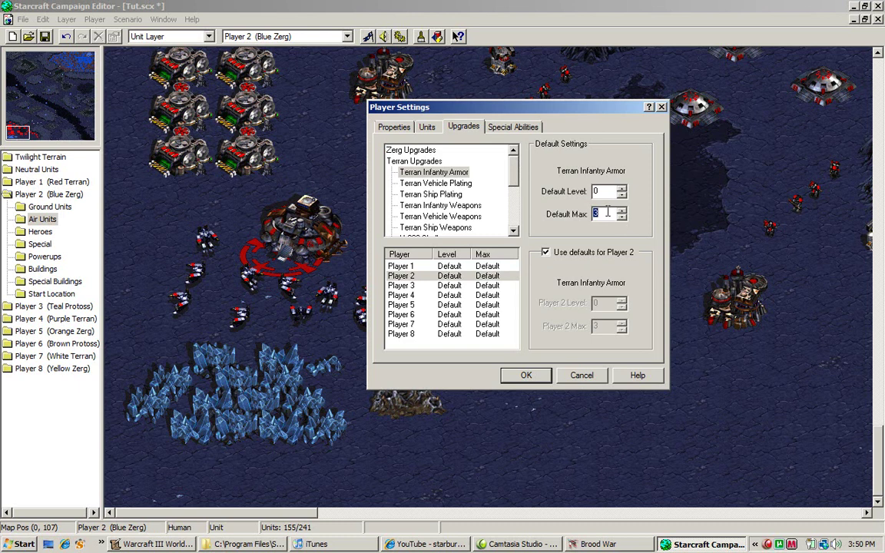
left_click(606, 193)
Step: Step Terran Infantry Armor's Default Max between 0 and 2, finally leaving it at 3
left_click(621, 218)
left_click(622, 218)
left_click(622, 218)
left_click(418, 172)
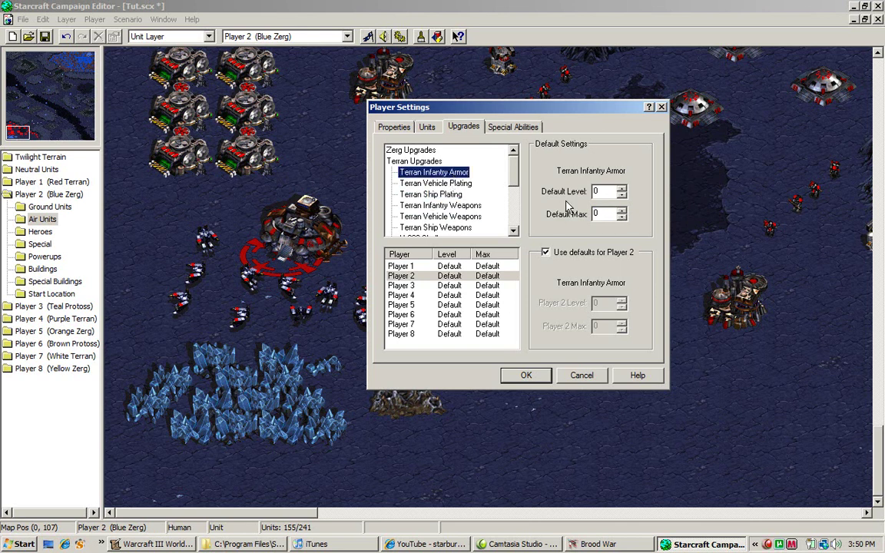
left_click(621, 211)
left_click(621, 211)
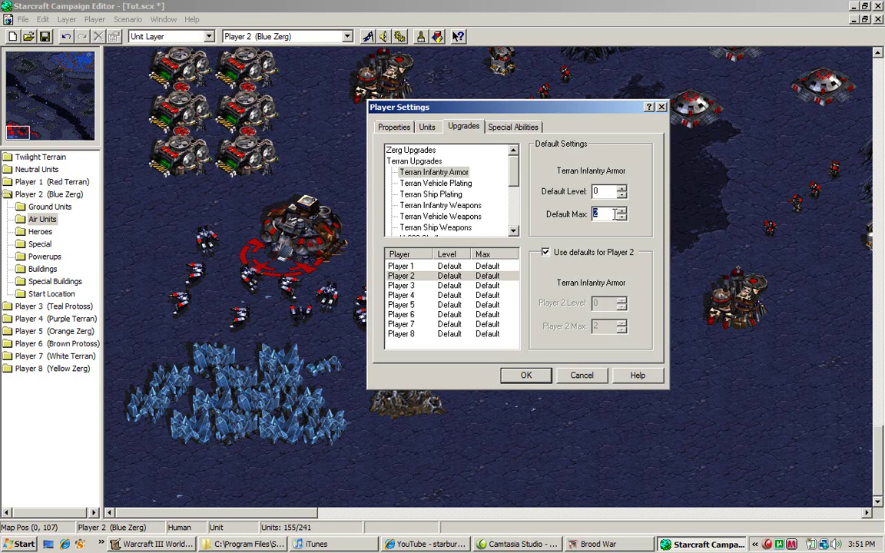
left_click(621, 218)
left_click(621, 217)
left_click(621, 211)
left_click(621, 211)
left_click(621, 211)
scroll(456, 213, "down", 2)
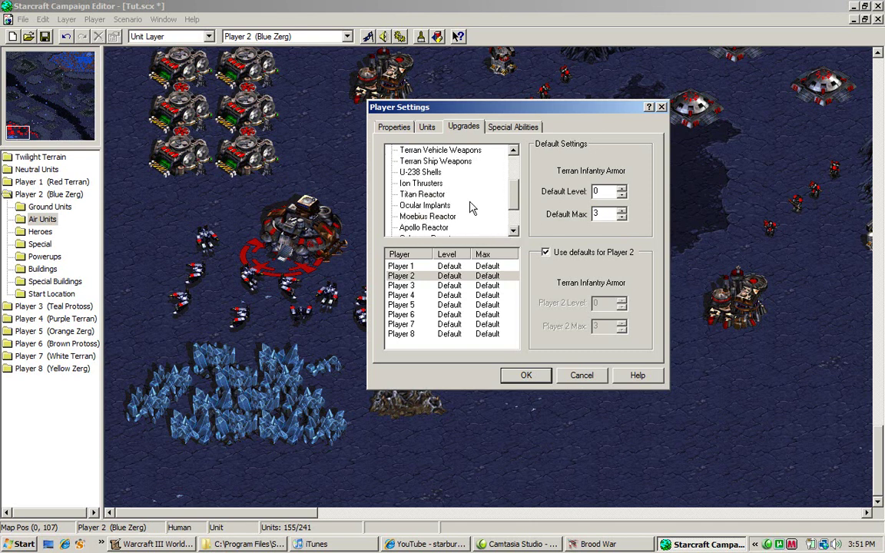
left_click(441, 174)
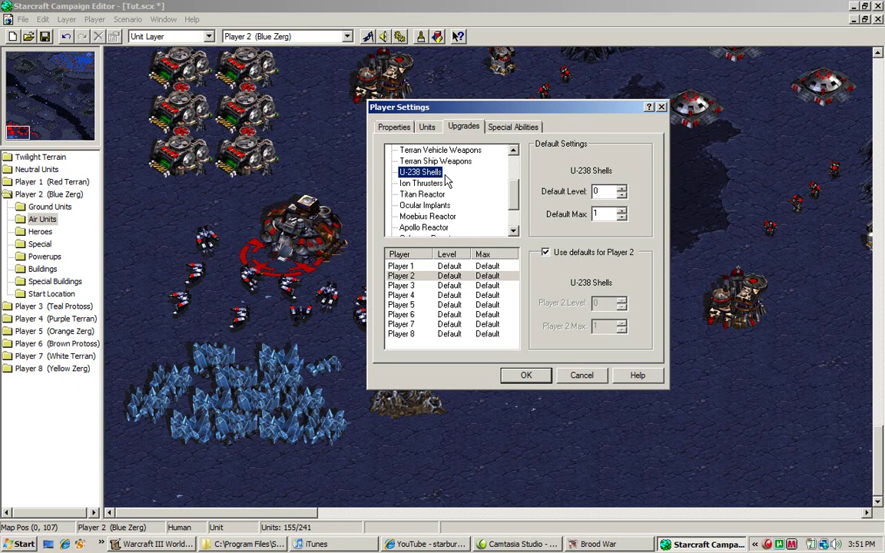
left_click(622, 218)
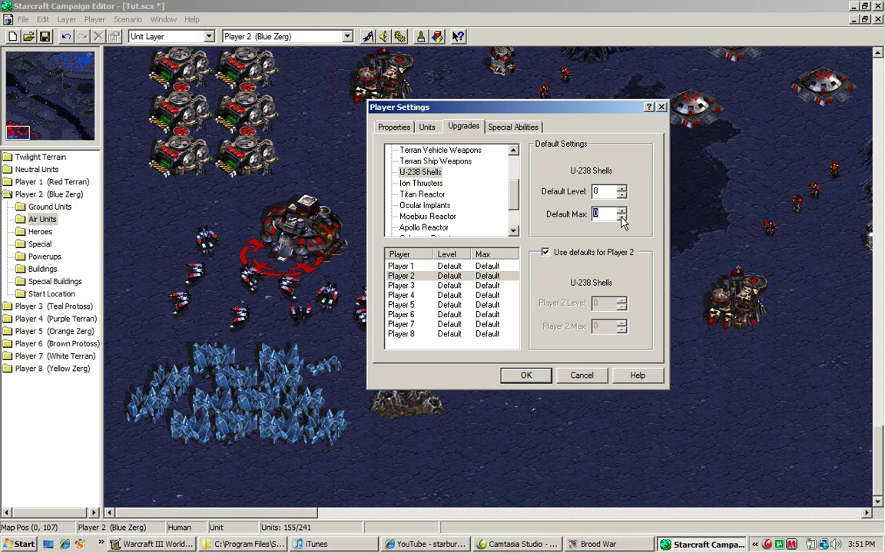
left_click(622, 211)
scroll(464, 173, "up", 2)
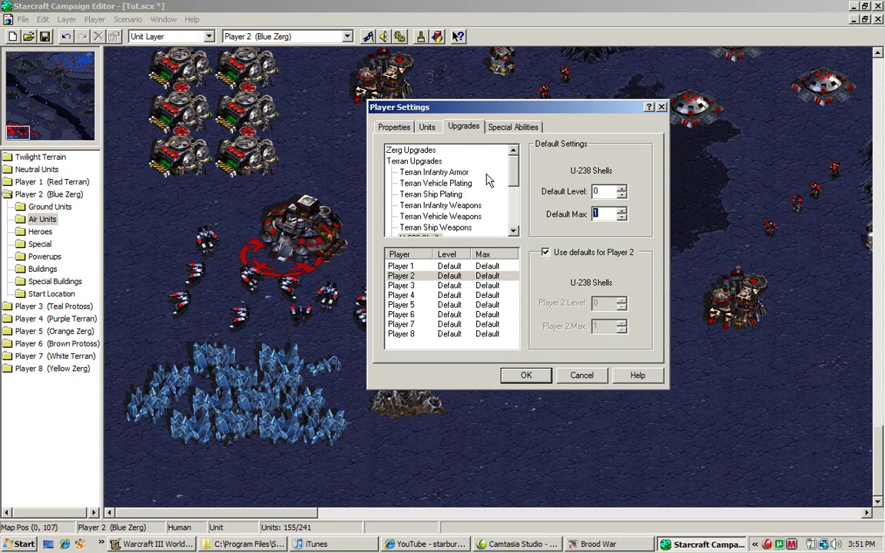
left_click(472, 184)
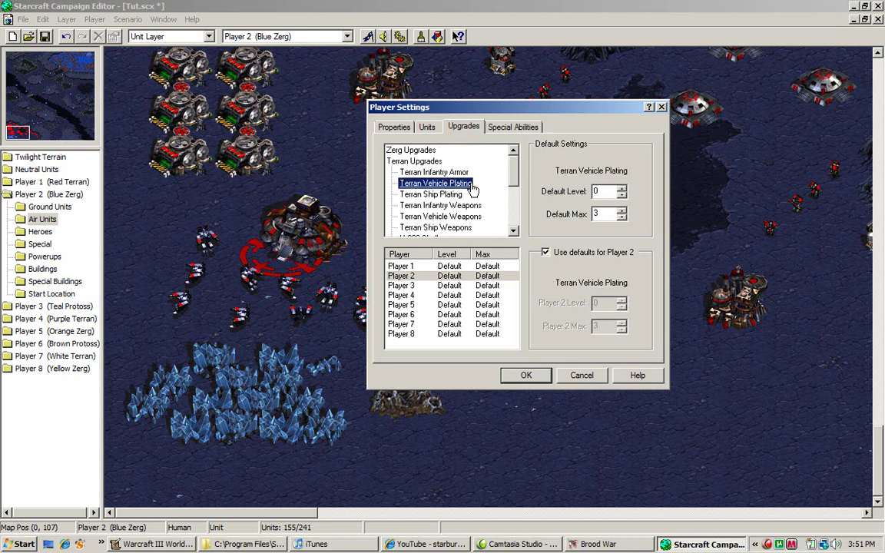
left_click(619, 189)
left_click(619, 189)
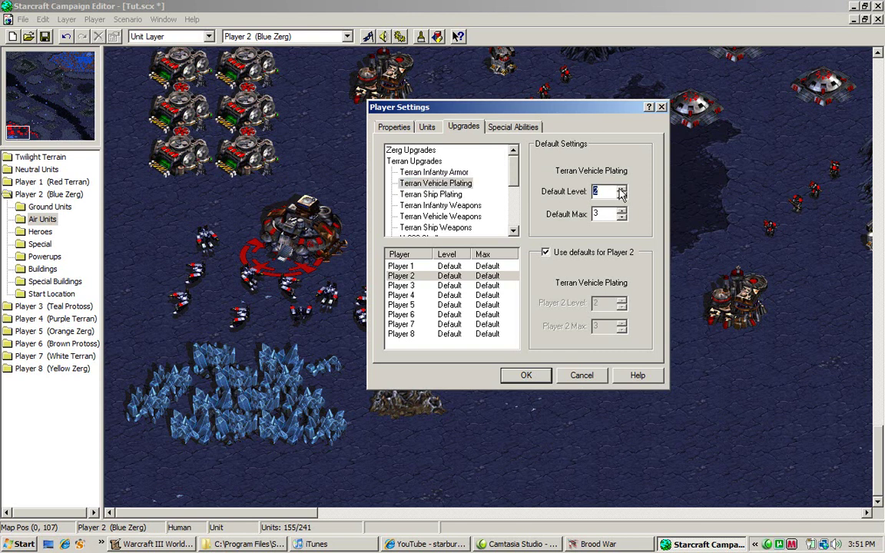
left_click(619, 188)
left_click(620, 194)
left_click(620, 195)
left_click(620, 195)
left_click(589, 255)
left_click(591, 257)
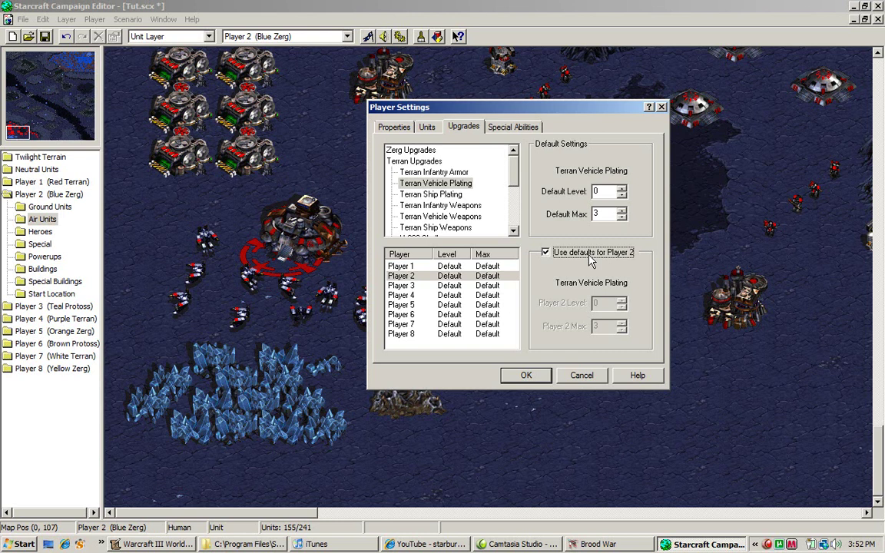
Step: Close the player settings after switching away to iTunes, then maximize the editor window
left_click(512, 127)
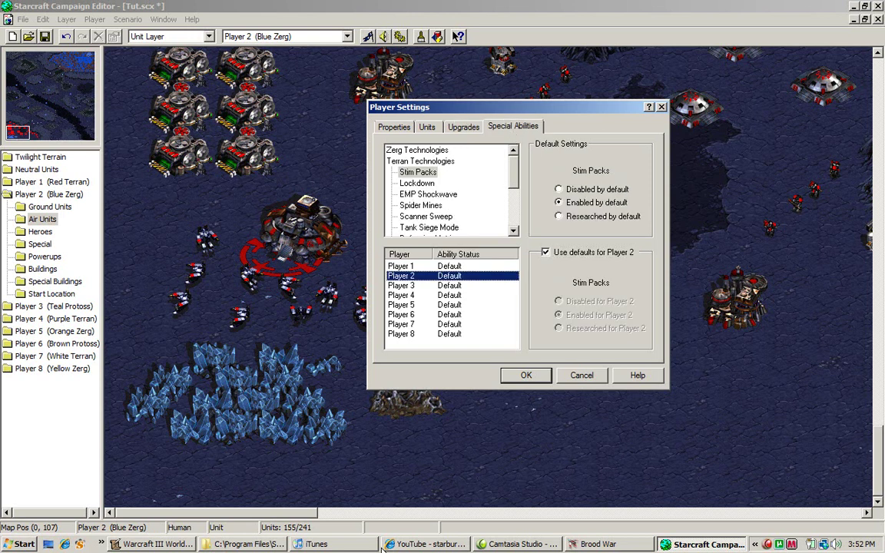
left_click(315, 544)
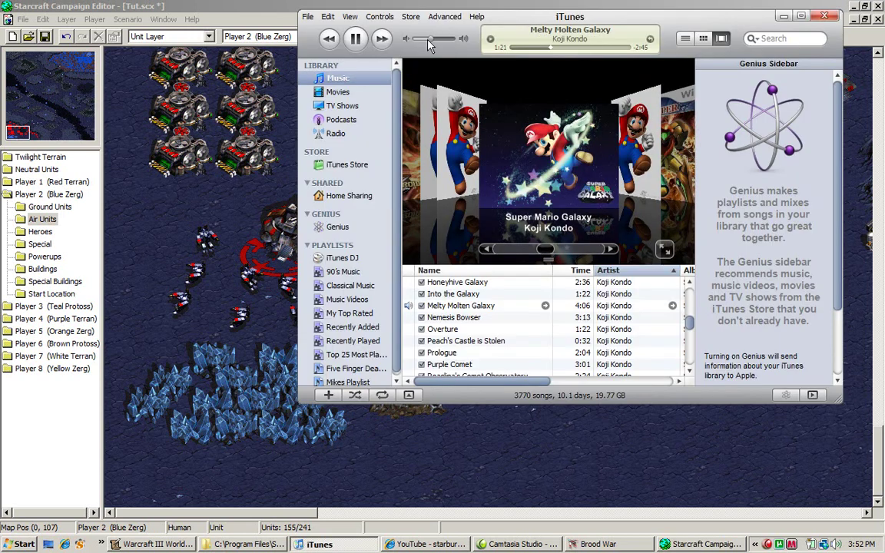
key("alt+Tab")
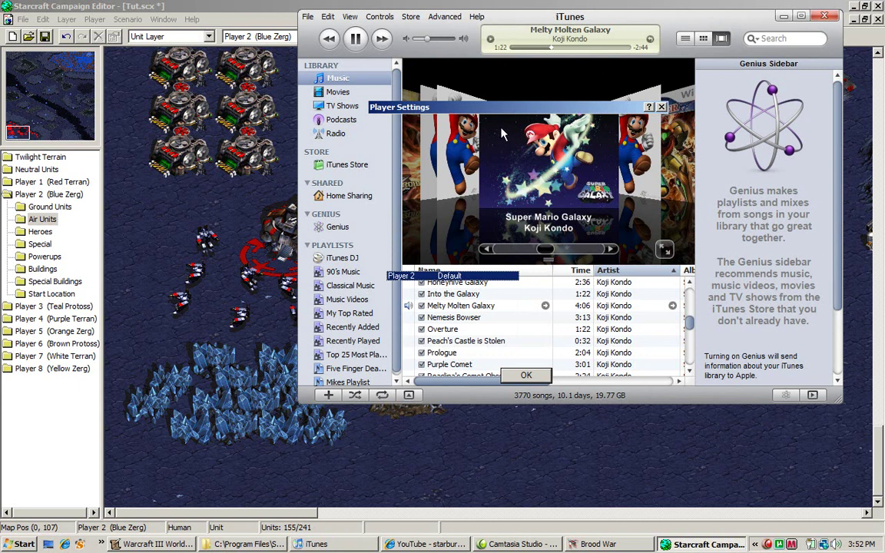
key("Tab")
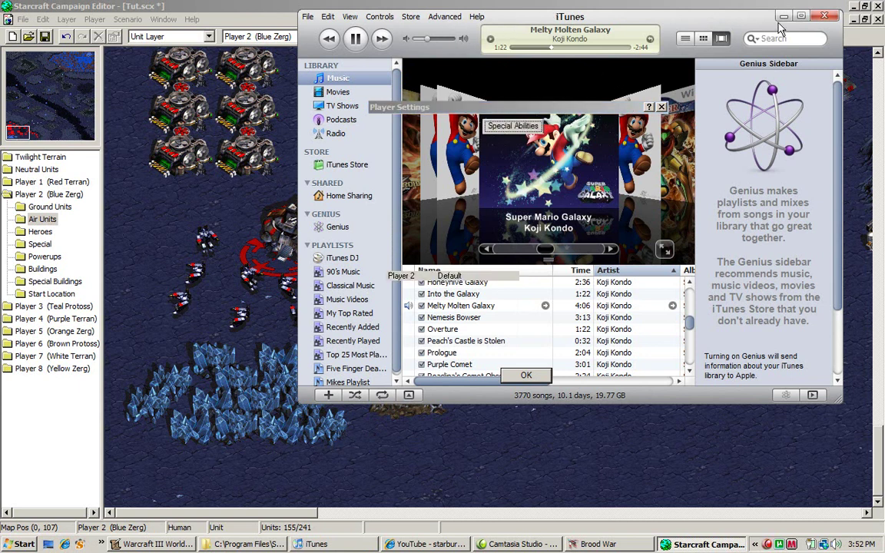
key("Escape")
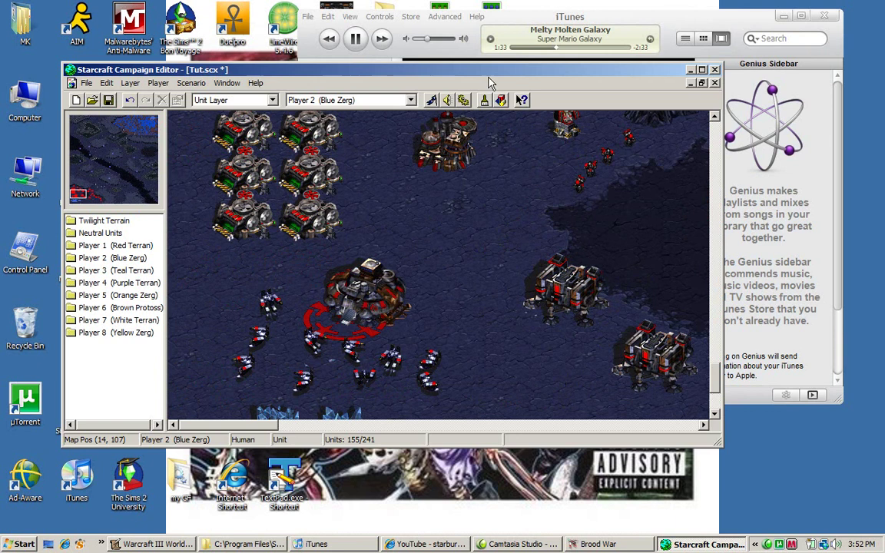
double_click(490, 72)
Step: Reopen Player > Settings and set Stim Packs to Disabled by default under Special Abilities
left_click(94, 19)
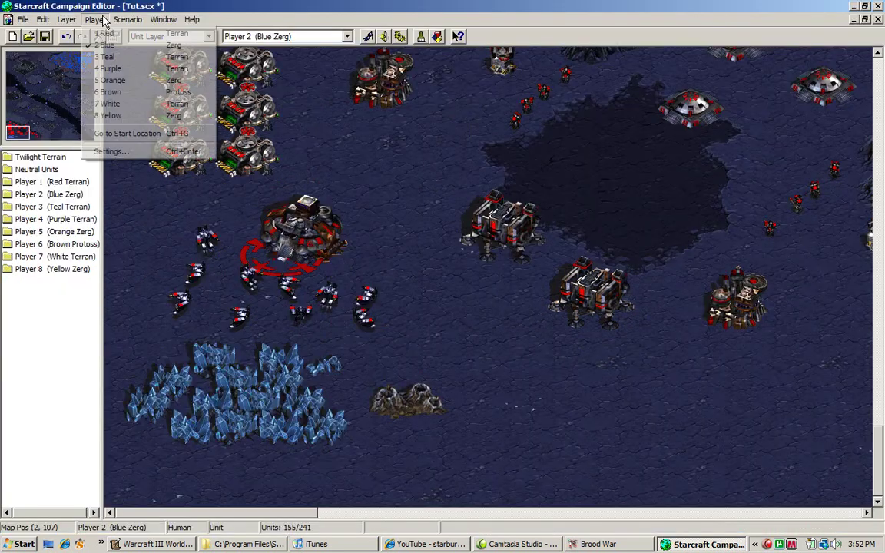
left_click(108, 142)
left_click(439, 149)
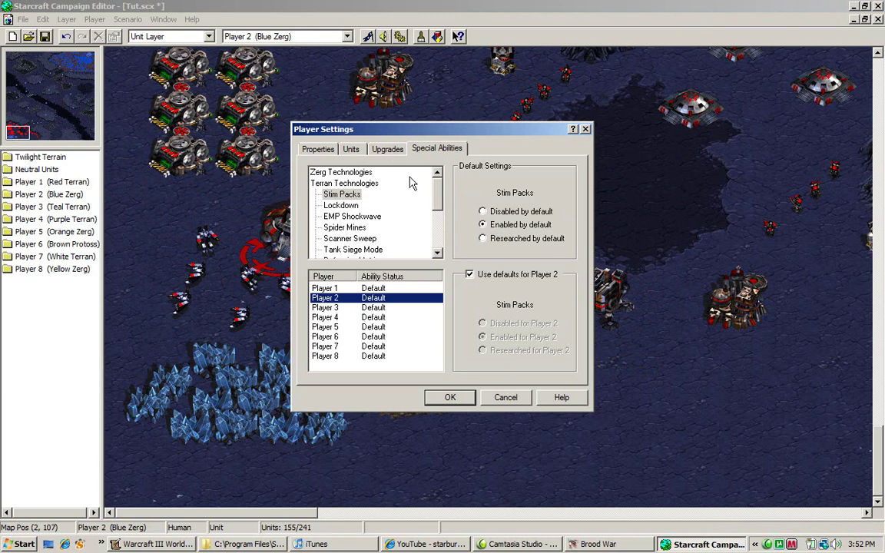
left_click(508, 213)
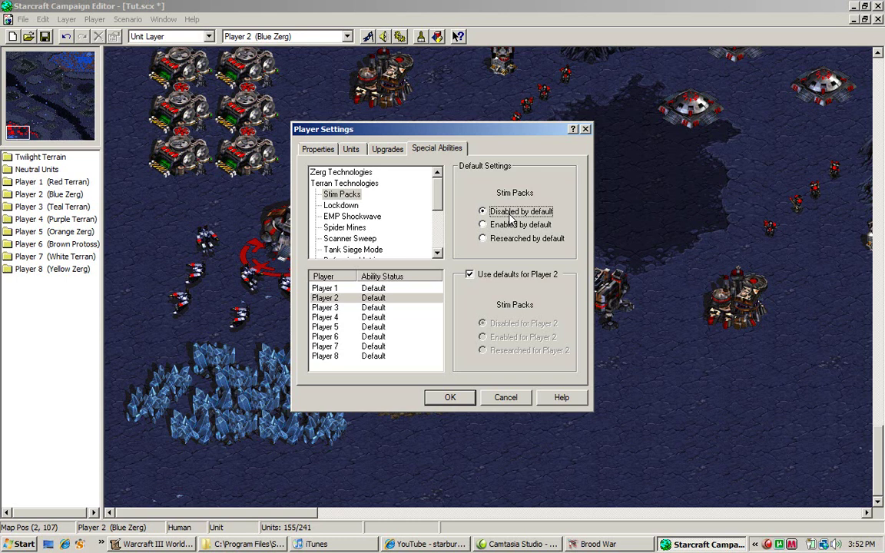
left_click(387, 149)
left_click(390, 227)
scroll(387, 223, "down", 3)
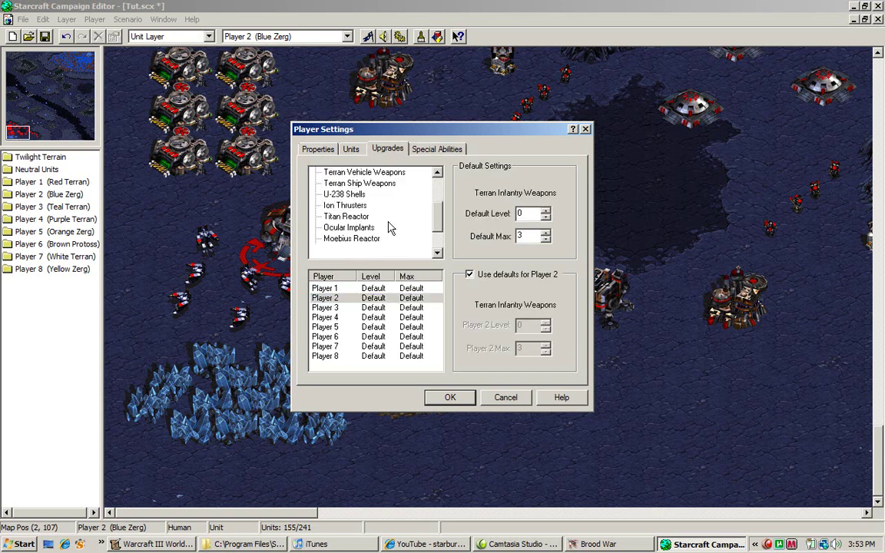
left_click(361, 195)
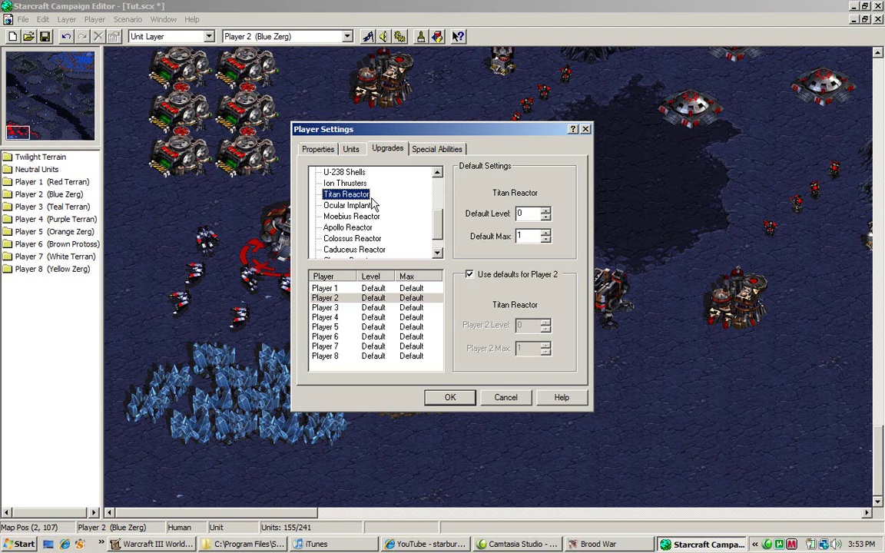
left_click(374, 217)
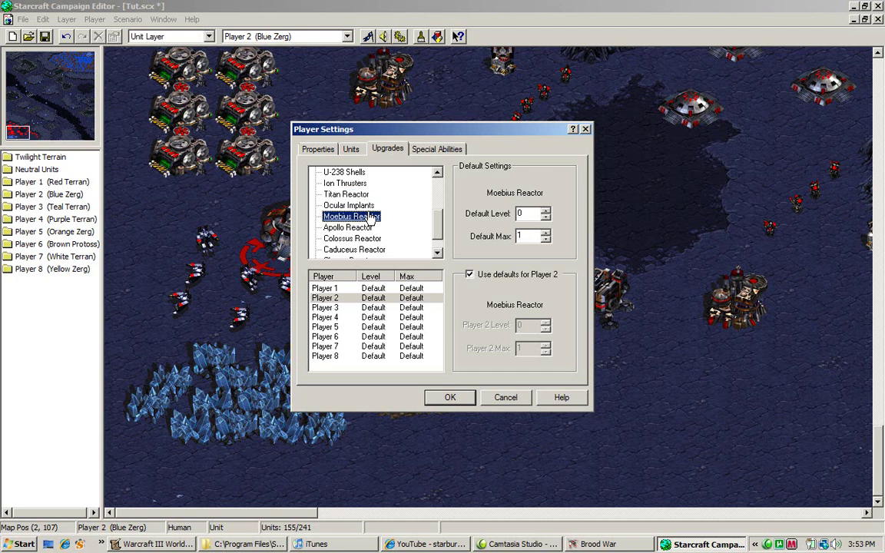
key("Up")
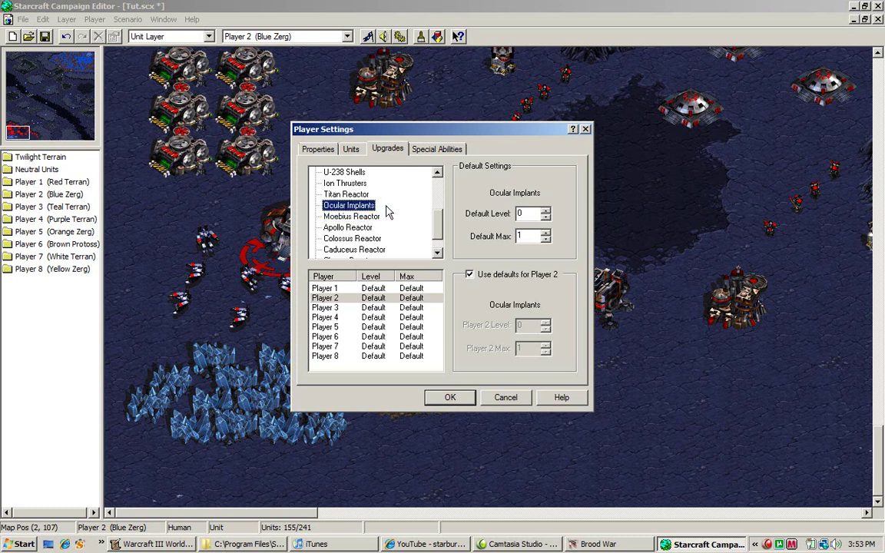
scroll(396, 213, "down", 1)
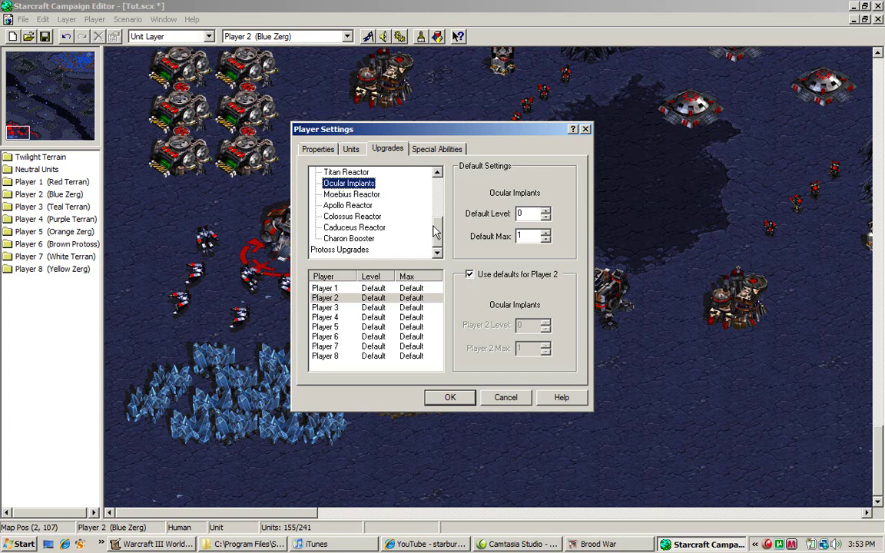
left_click(361, 239)
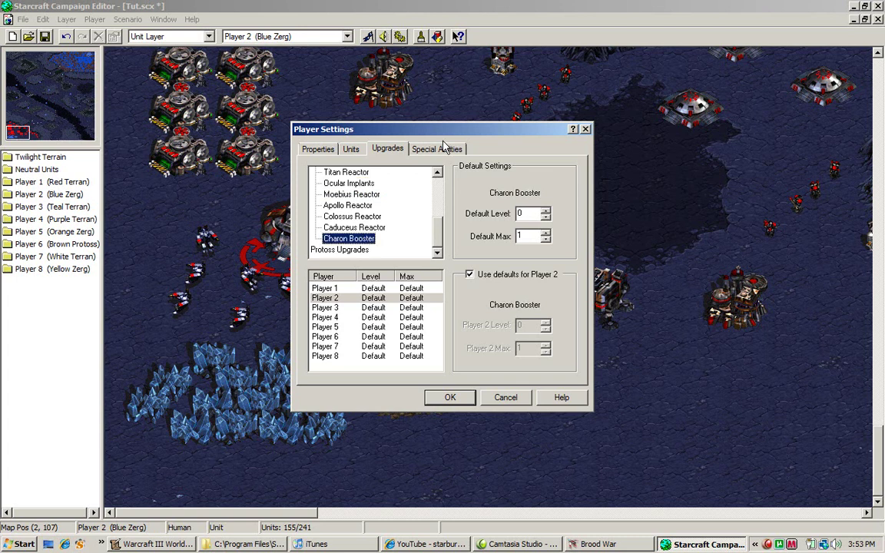
Step: Set Stim Packs back to Enabled by default and confirm the Player Settings with OK
left_click(437, 151)
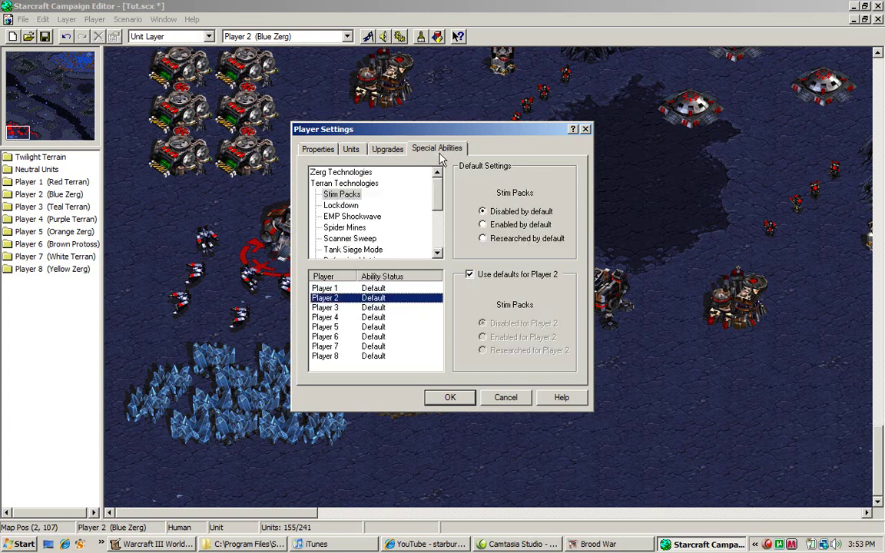
left_click(374, 207)
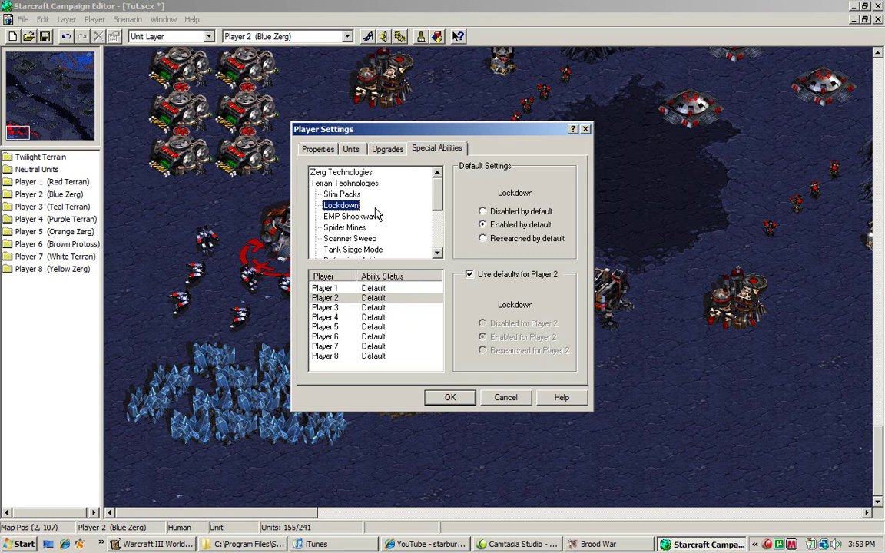
key("Down")
key("Down")
key("Up")
key("Up")
key("Up")
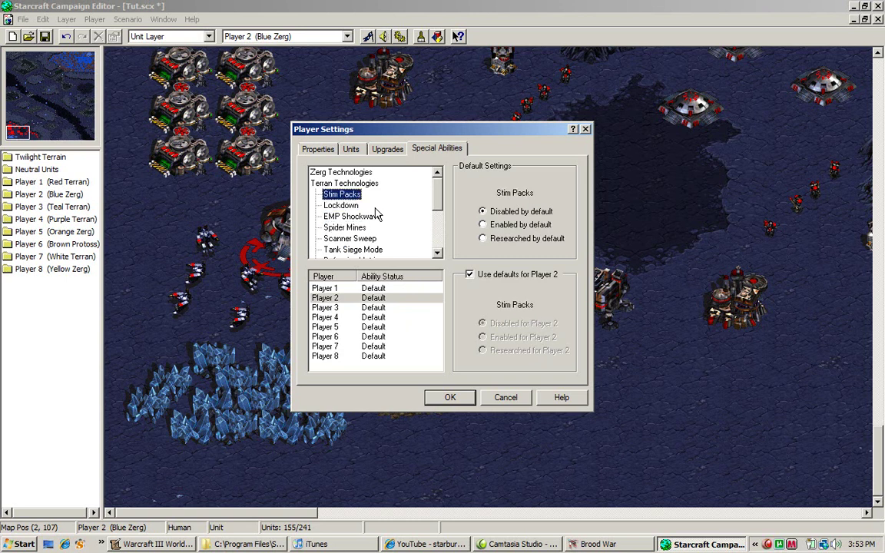
key("Down")
key("Up")
left_click(496, 227)
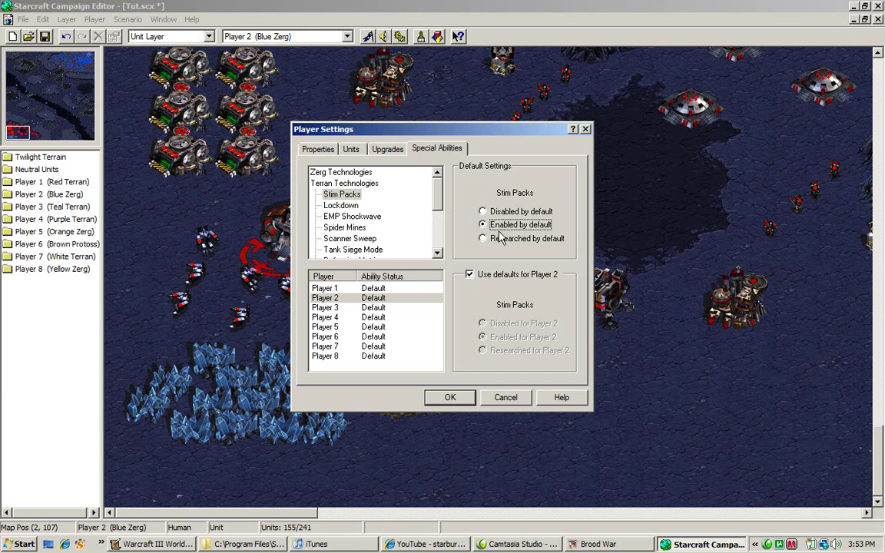
left_click(450, 397)
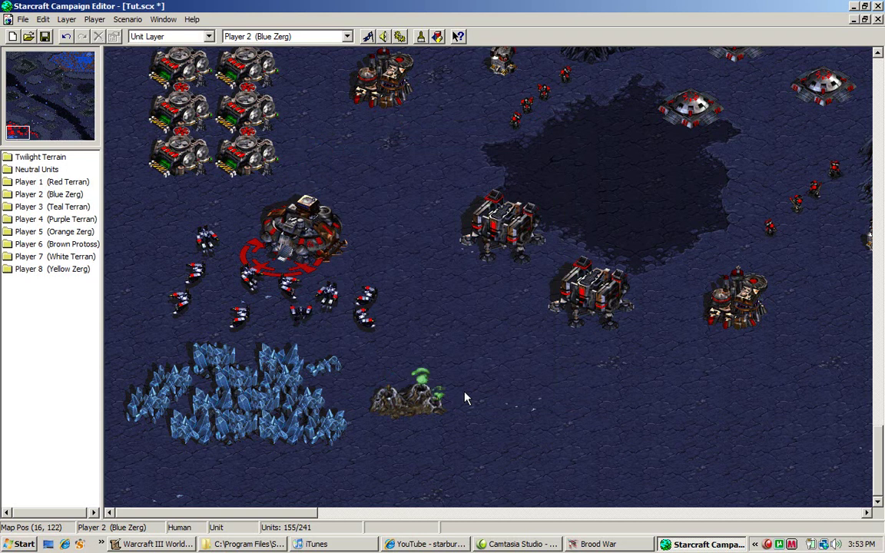
Step: Bring up the Scenario > Forces dialog
left_click(95, 19)
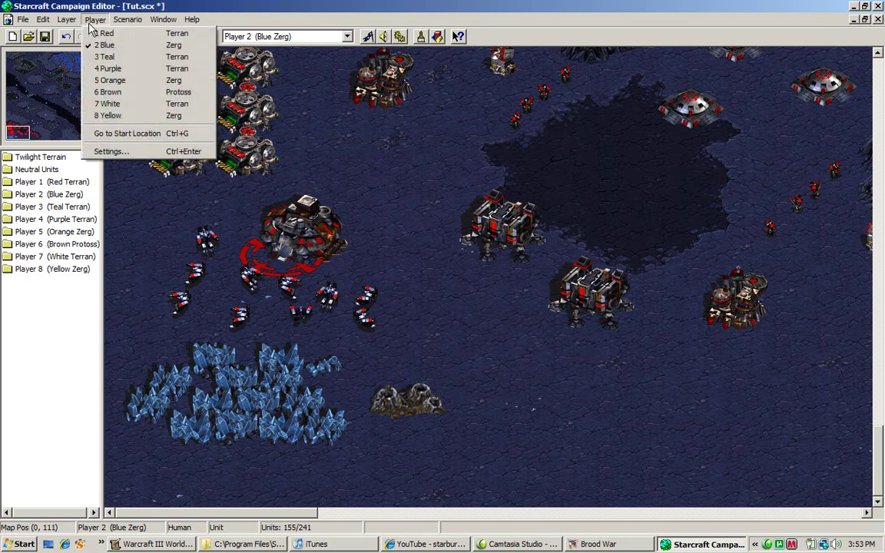
left_click(123, 11)
left_click(128, 19)
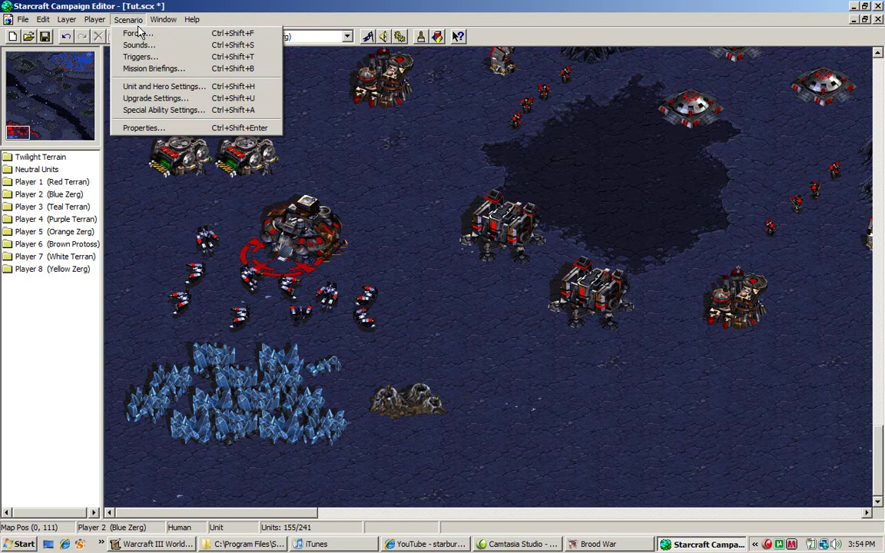
left_click(138, 33)
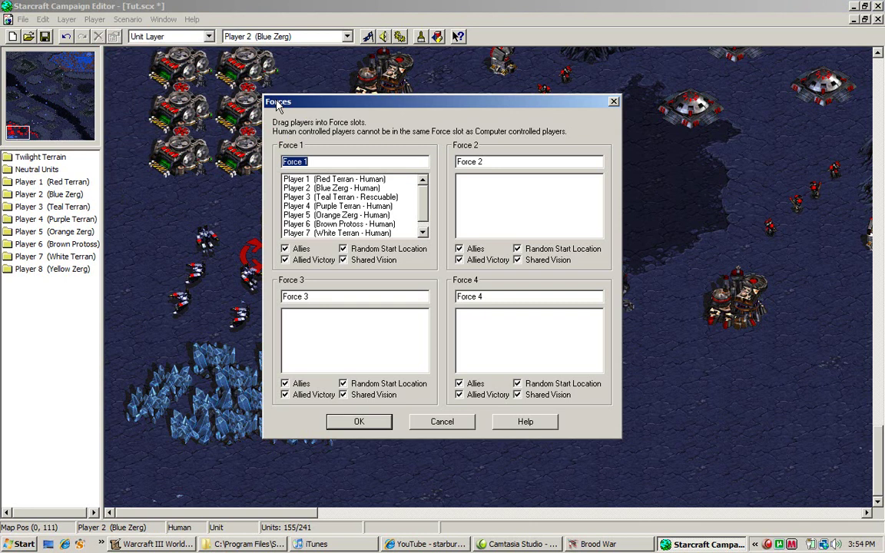
left_click(370, 197)
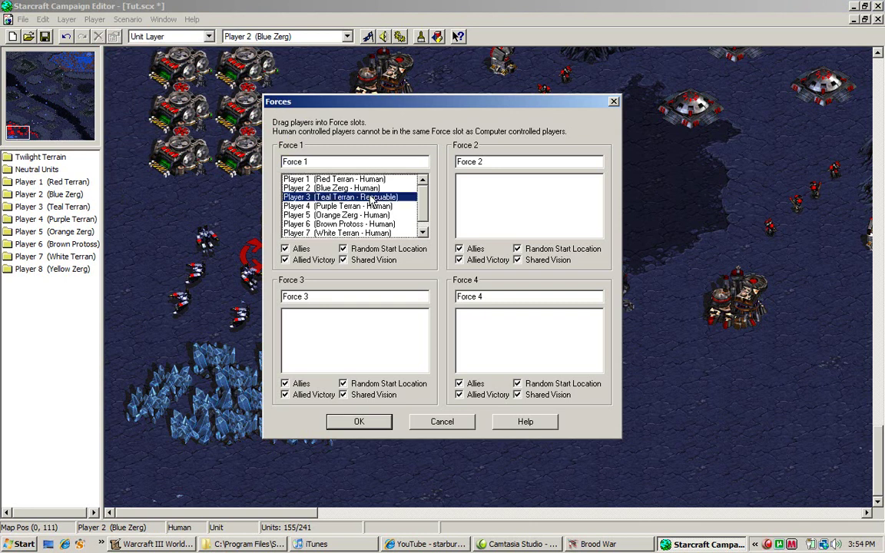
left_click(342, 179)
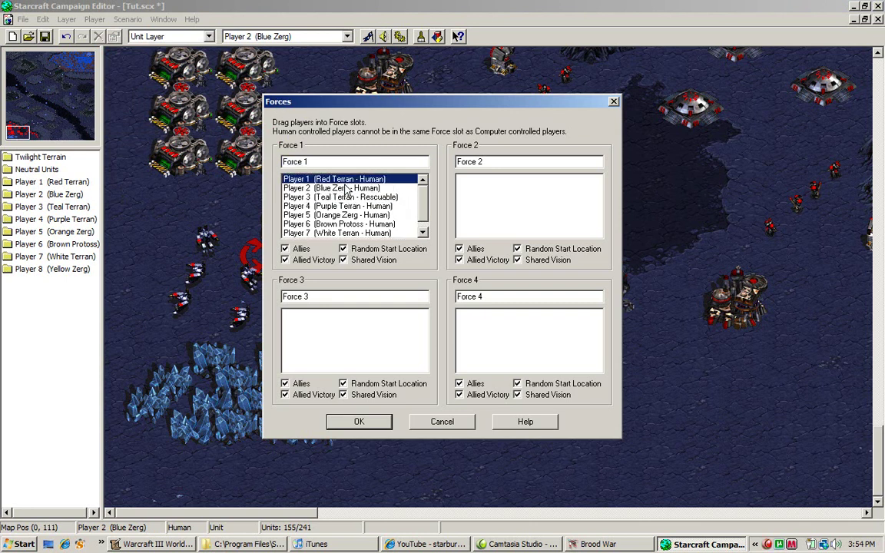
Step: Rename Force 1 to 'Dominion Strike force' and Force 2 to 'Zerg hive'
left_click(342, 162)
key("BackSpace")
key("BackSpace")
key("BackSpace")
key("BackSpace")
key("BackSpace")
key("BackSpace")
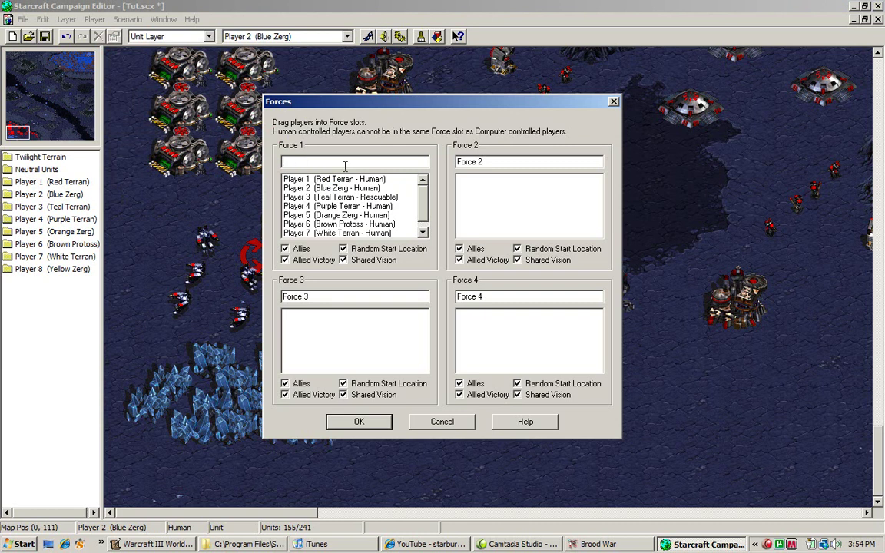
type("Dominion Strike force")
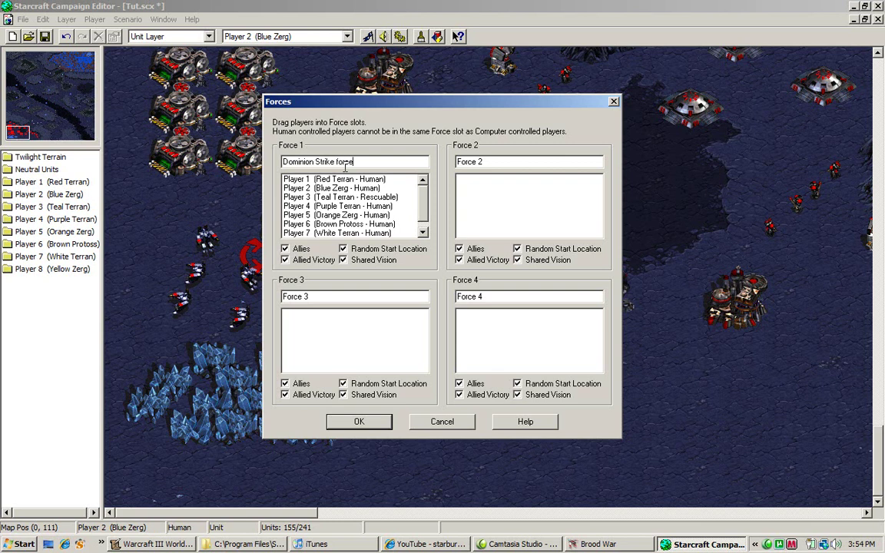
left_click(497, 165)
key("BackSpace")
key("BackSpace")
key("BackSpace")
key("BackSpace")
key("BackSpace")
type("Zerg hive")
Step: Rename Force 3 to 'Survivors' and Force 4 to 'Nobody'
left_click(358, 298)
key("BackSpace")
key("BackSpace")
key("BackSpace")
key("BackSpace")
key("BackSpace")
type("Survivors")
left_click(487, 298)
type("Nobody")
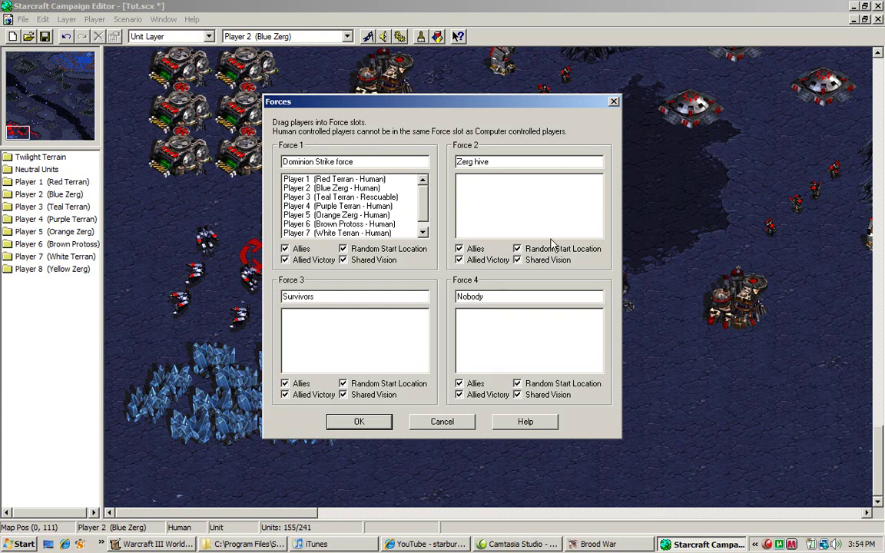
Step: Move Player 2 to Zerg hive, Player 3 to Survivors, and Players 4–8 to Nobody
left_click(370, 188)
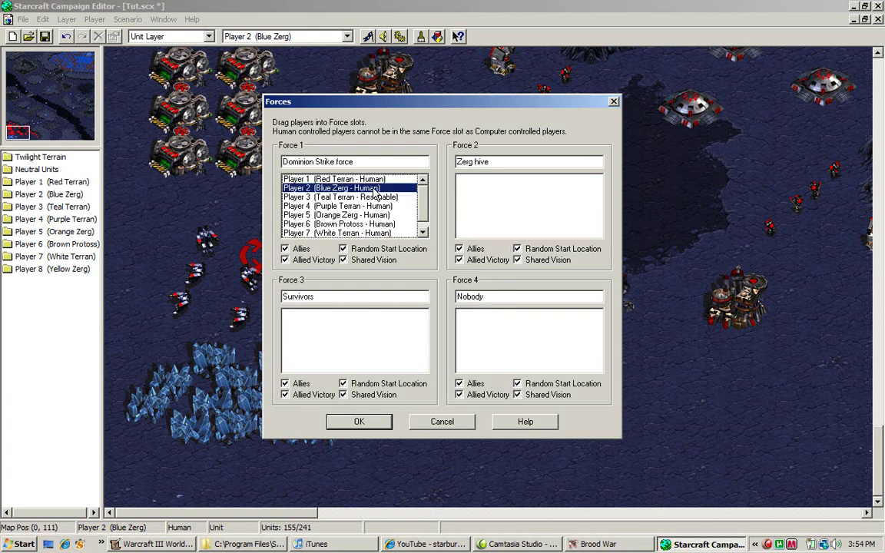
left_click_drag(377, 194, 460, 192)
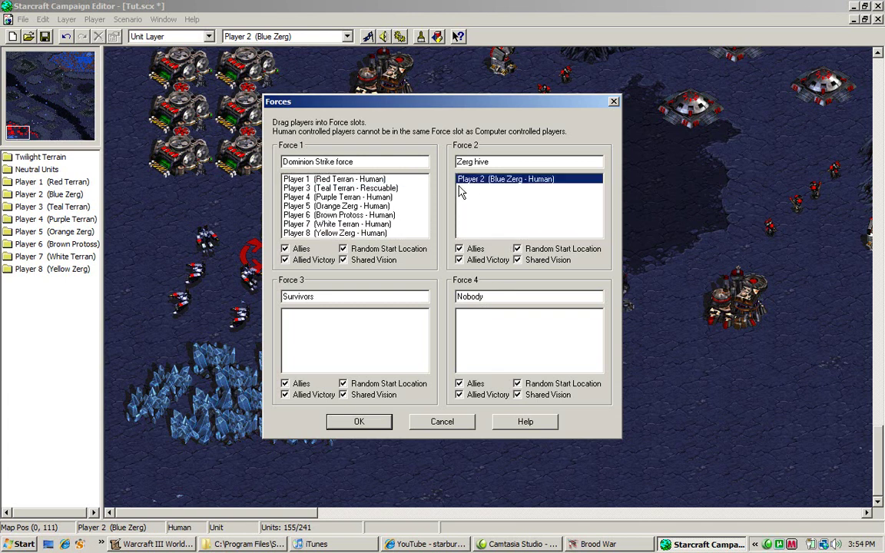
left_click_drag(346, 188, 336, 316)
left_click_drag(312, 187, 461, 313)
left_click_drag(346, 186, 461, 319)
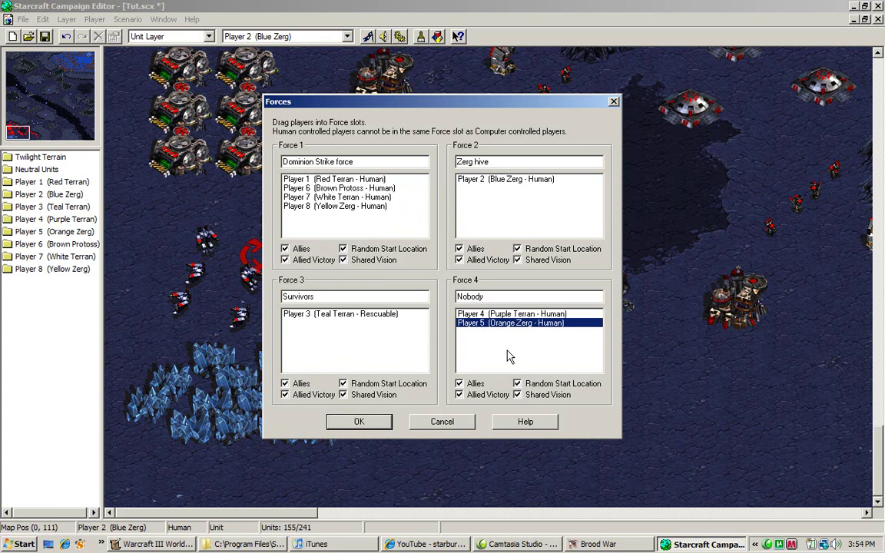
left_click_drag(361, 188, 509, 343)
left_click_drag(332, 188, 493, 315)
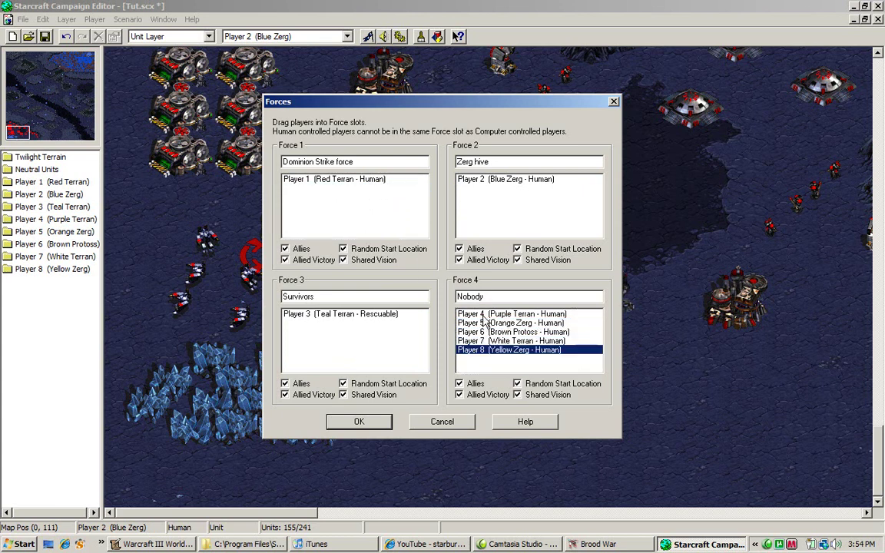
Step: Uncheck Allies, Random Start Location and Shared Vision for the first three forces, then confirm
left_click(301, 249)
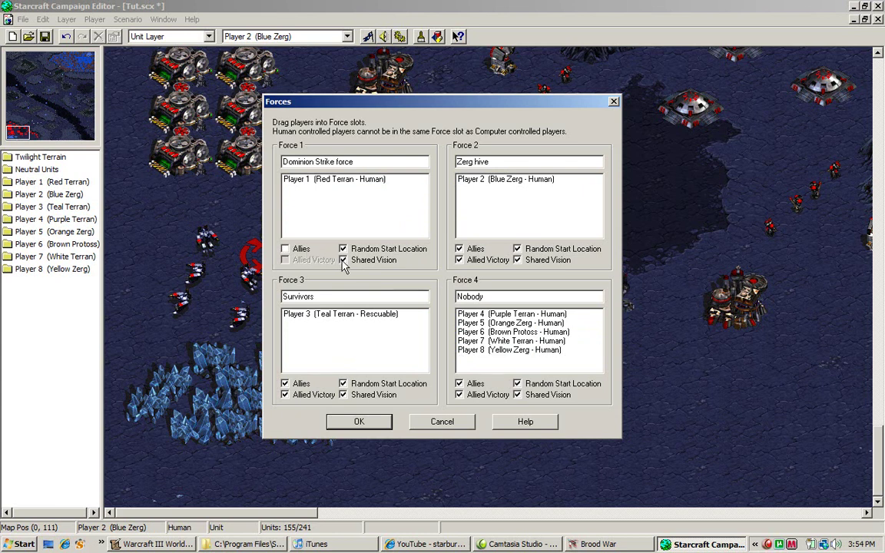
left_click(342, 260)
left_click(342, 249)
left_click(517, 249)
left_click(517, 260)
left_click(458, 249)
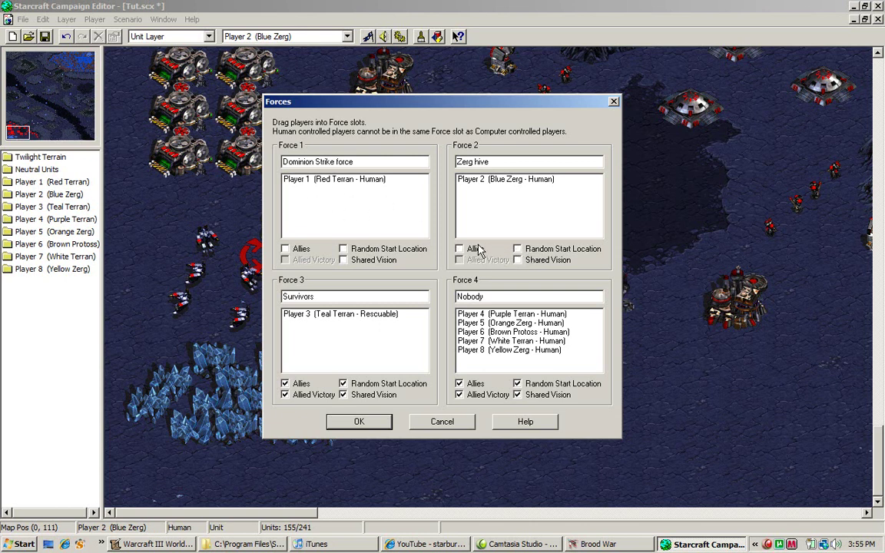
left_click(342, 383)
left_click(343, 395)
left_click(285, 383)
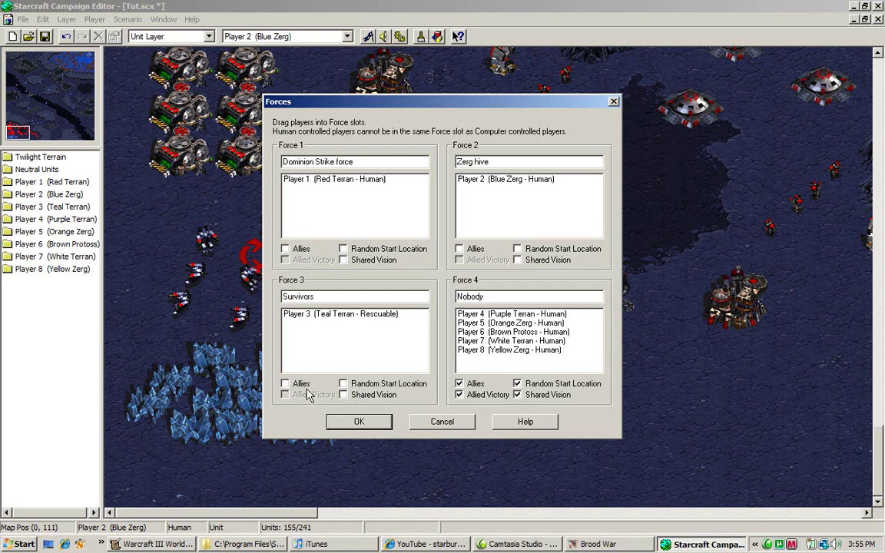
left_click(357, 425)
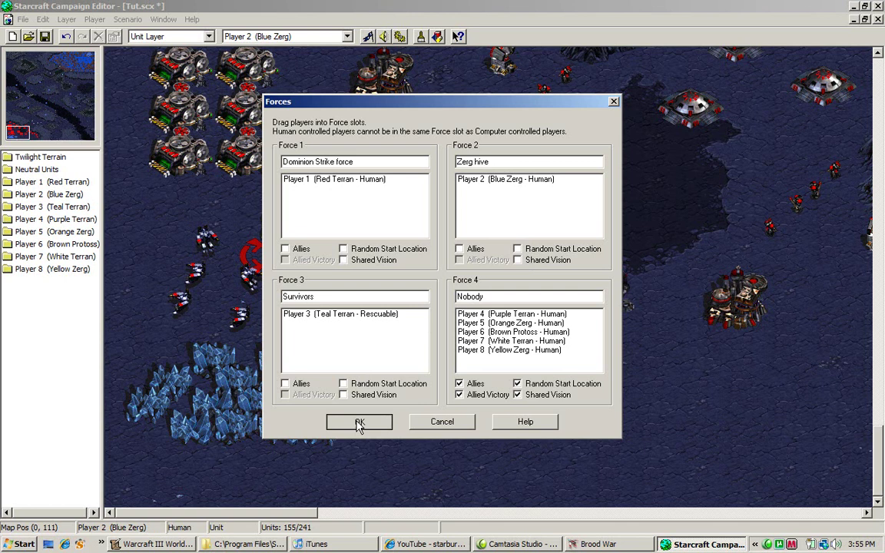
Step: Apply the Forces dialog with OK and return to the Scenario menu
left_click(358, 425)
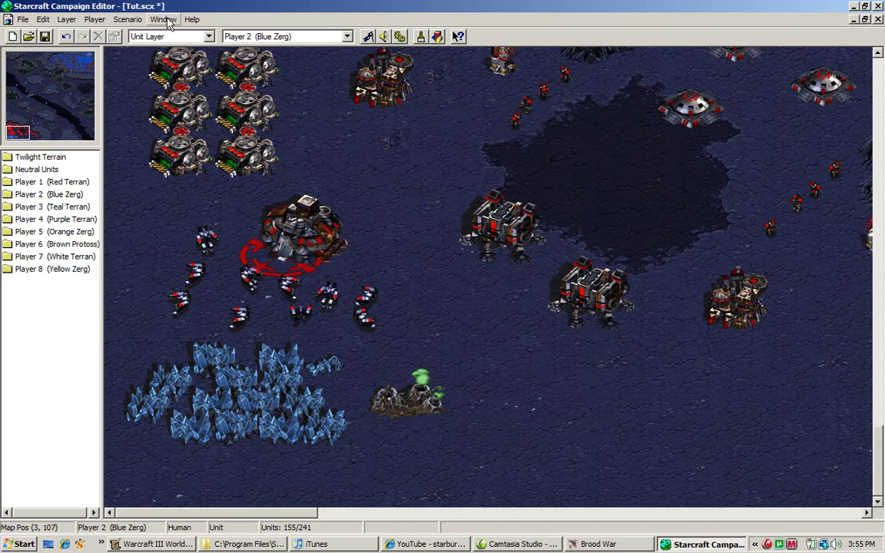
left_click(129, 20)
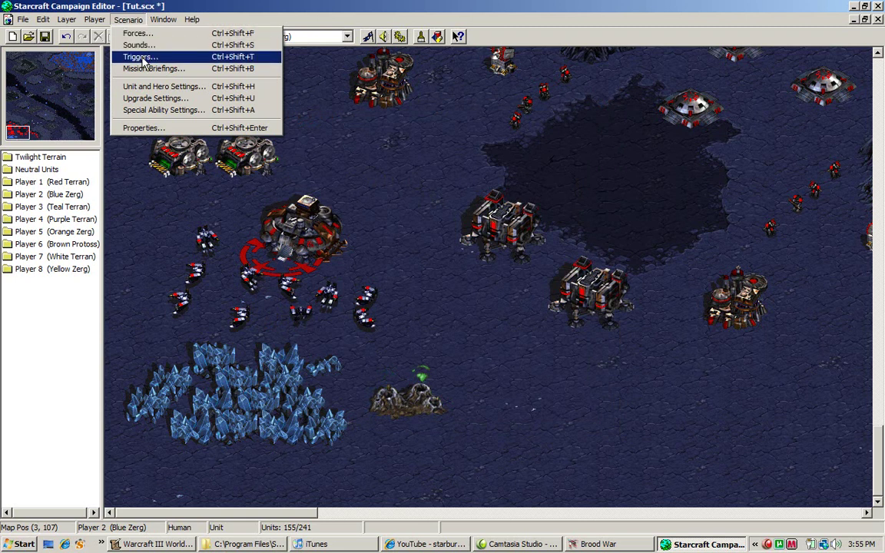
Step: In the player settings, set Player 2's control to Computer
mouse_move(94, 19)
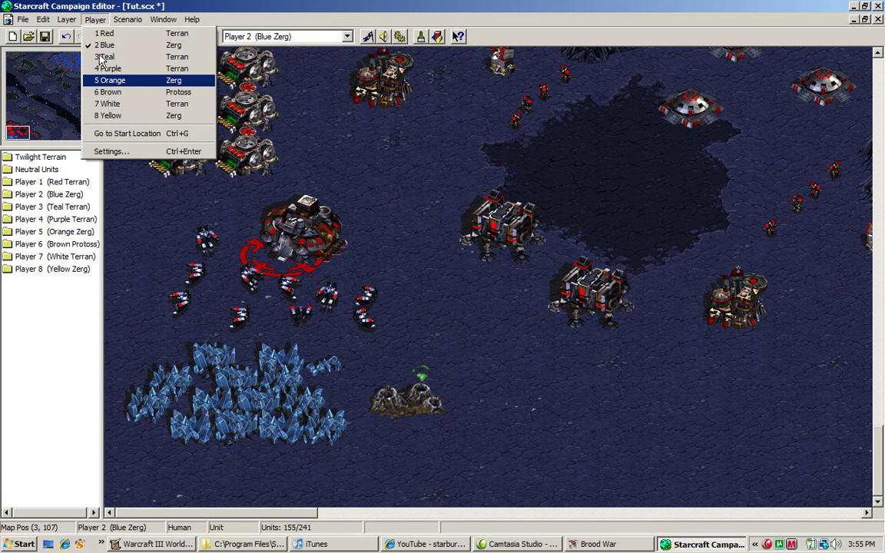
left_click(103, 150)
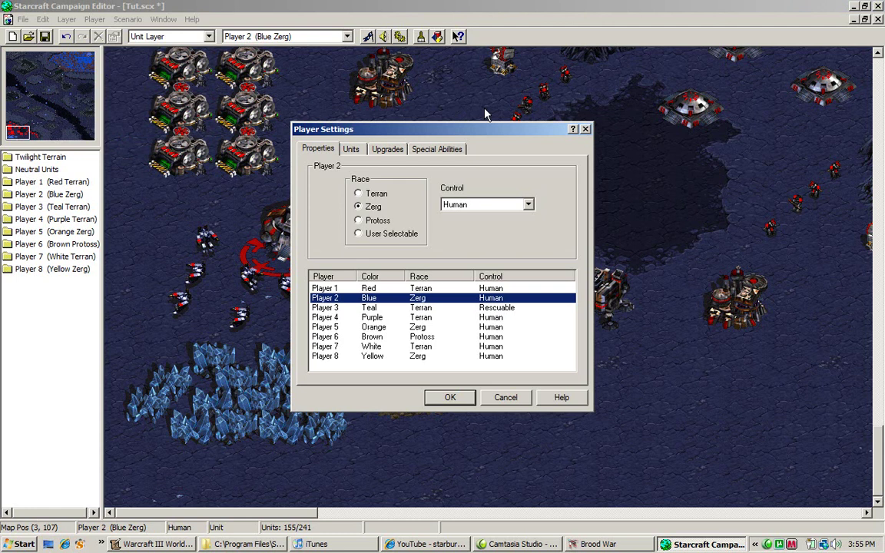
left_click(458, 305)
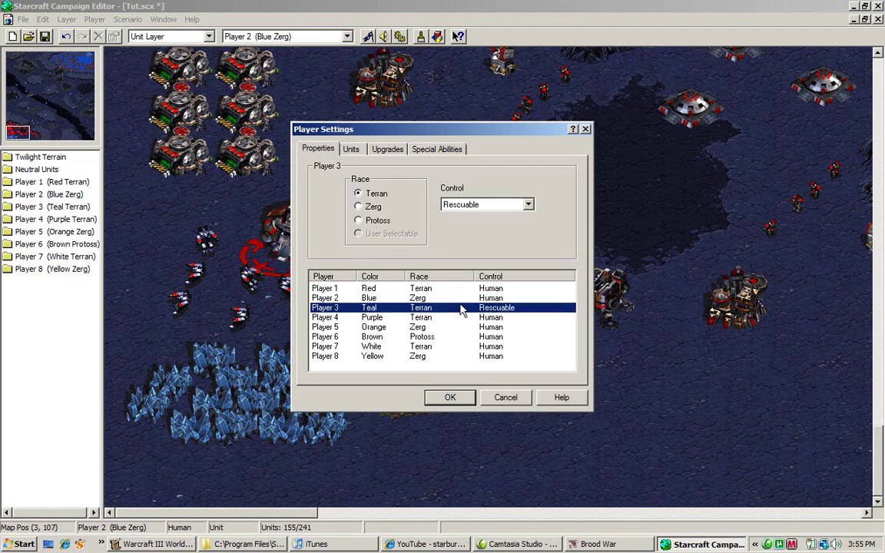
left_click(457, 301)
left_click(466, 205)
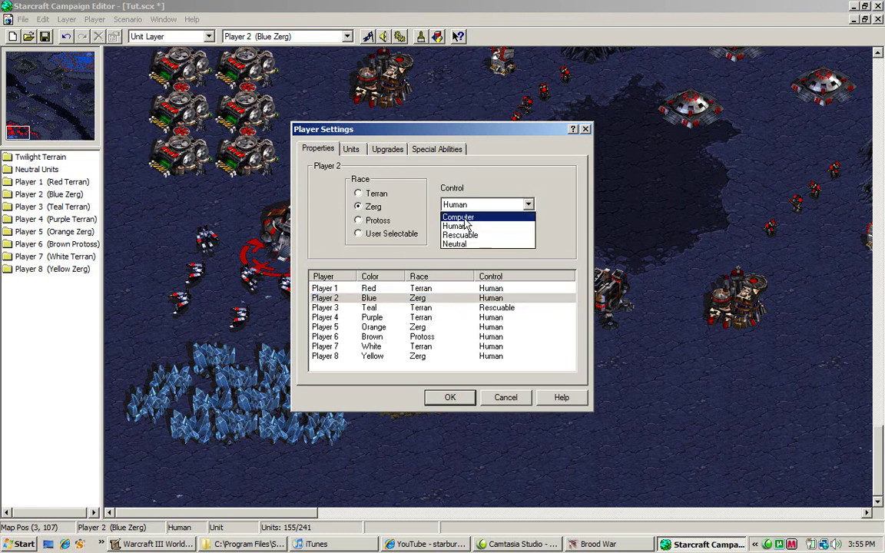
left_click(464, 220)
Step: Set Players 4 and 5 to Neutral control
left_click(430, 319)
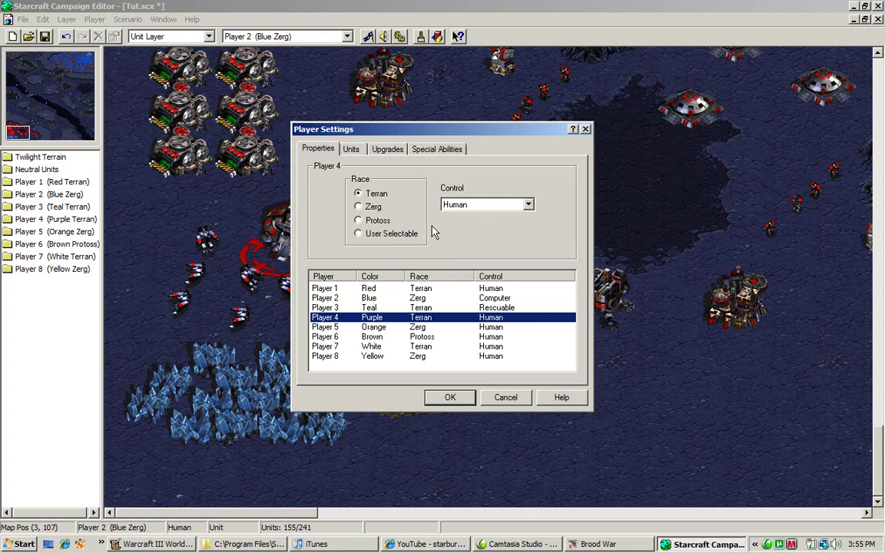
left_click(480, 205)
left_click(461, 240)
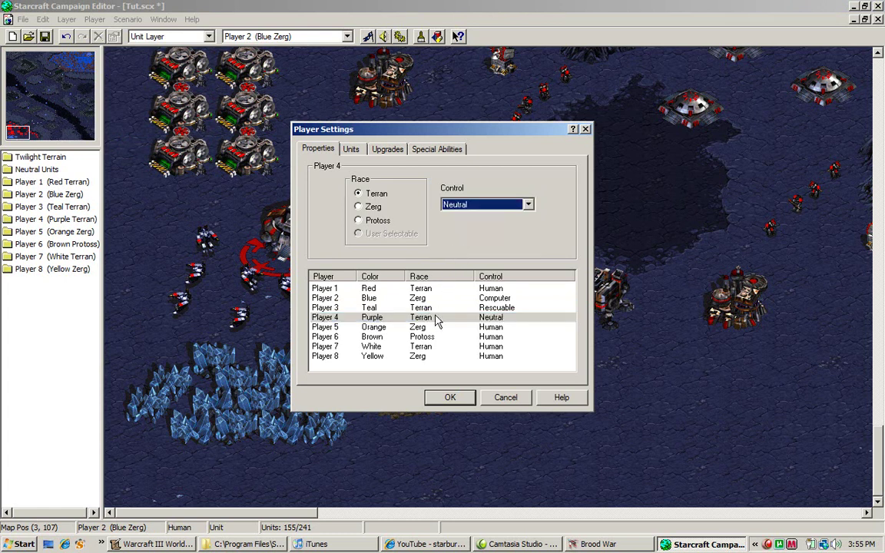
left_click(436, 318)
left_click(440, 327)
left_click(452, 206)
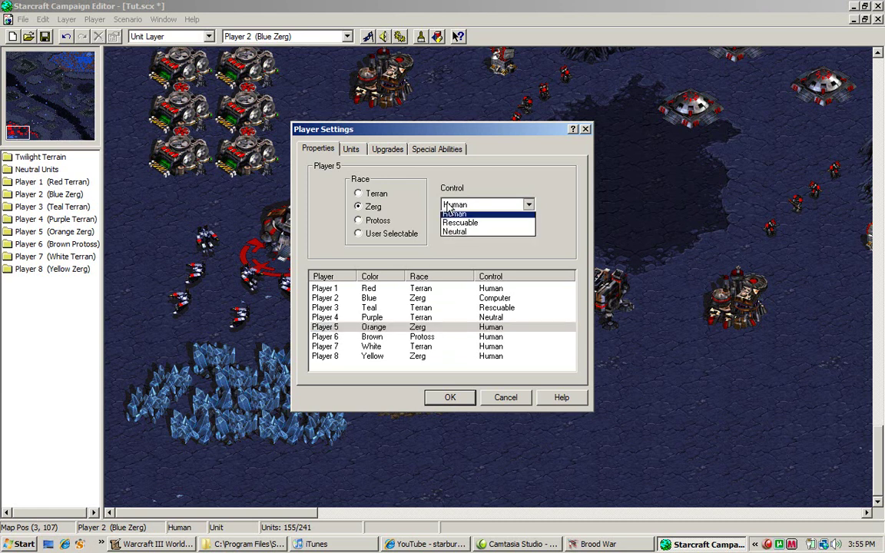
left_click(457, 240)
Step: Set Players 6, 7 and 8 to Neutral control and apply the player settings
left_click(444, 336)
left_click(472, 205)
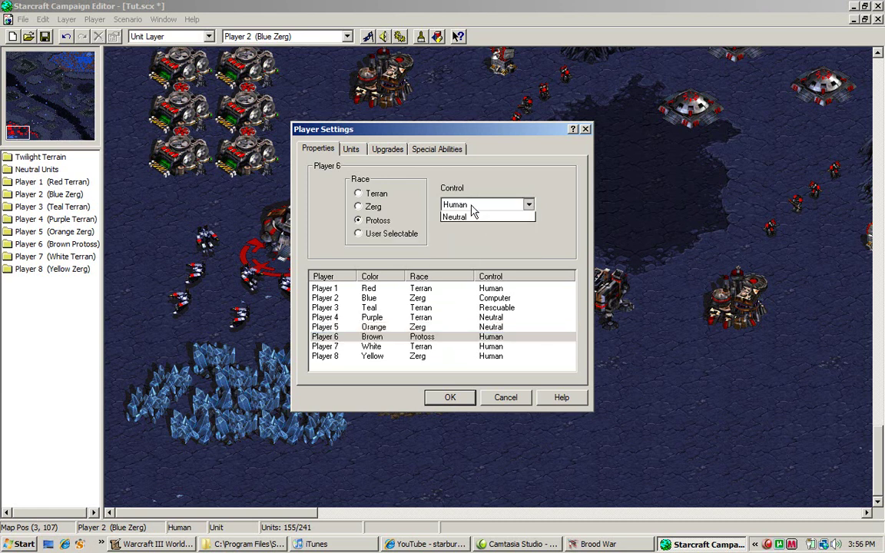
left_click(466, 244)
left_click(444, 346)
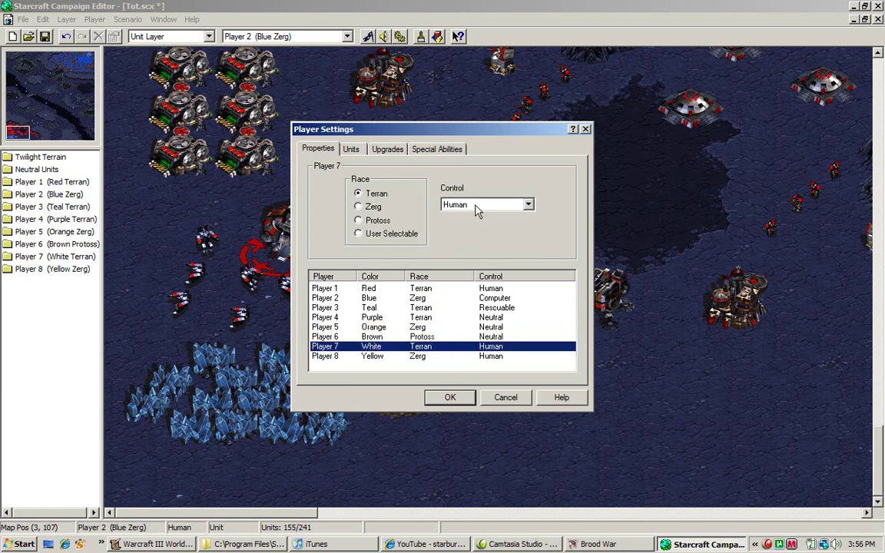
left_click(476, 207)
left_click(469, 244)
left_click(427, 357)
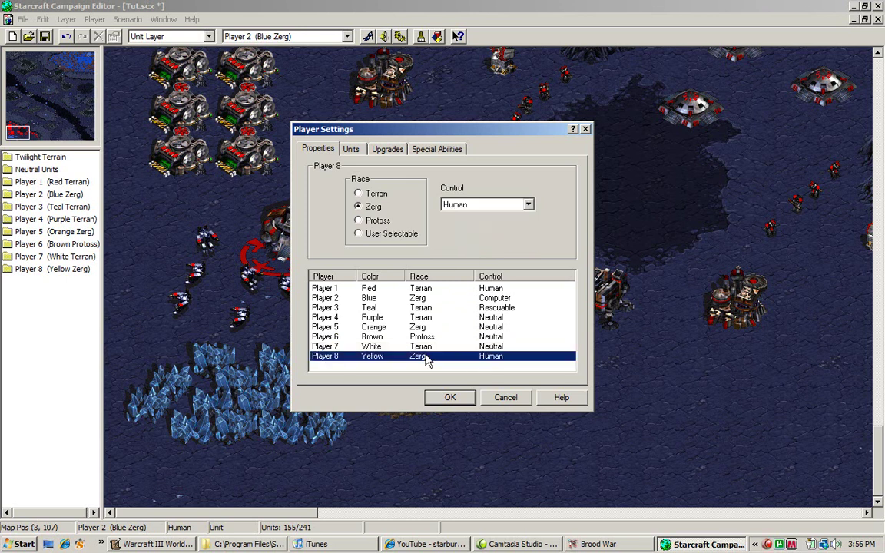
left_click(453, 205)
left_click(456, 245)
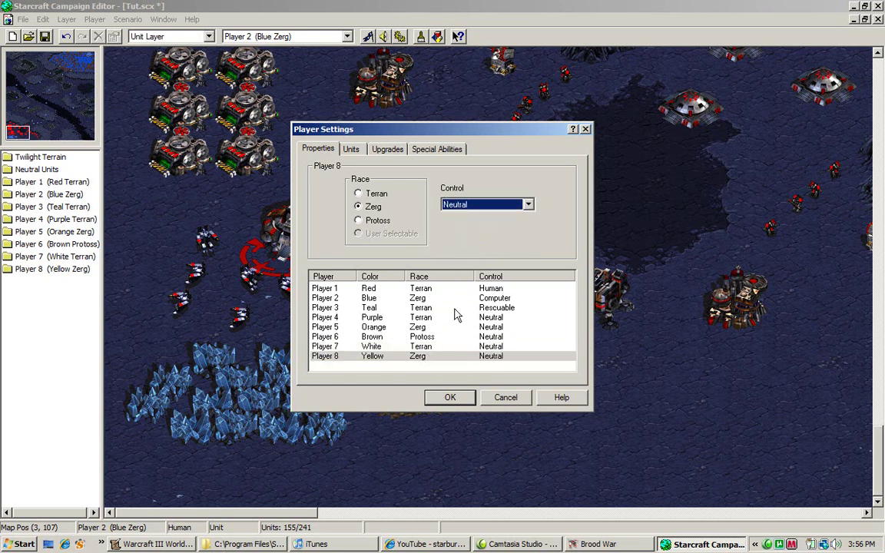
left_click(447, 396)
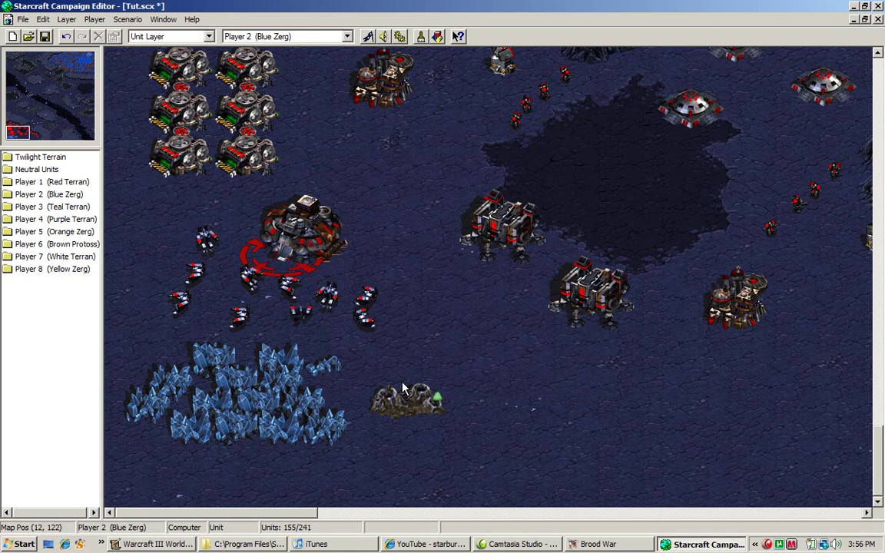